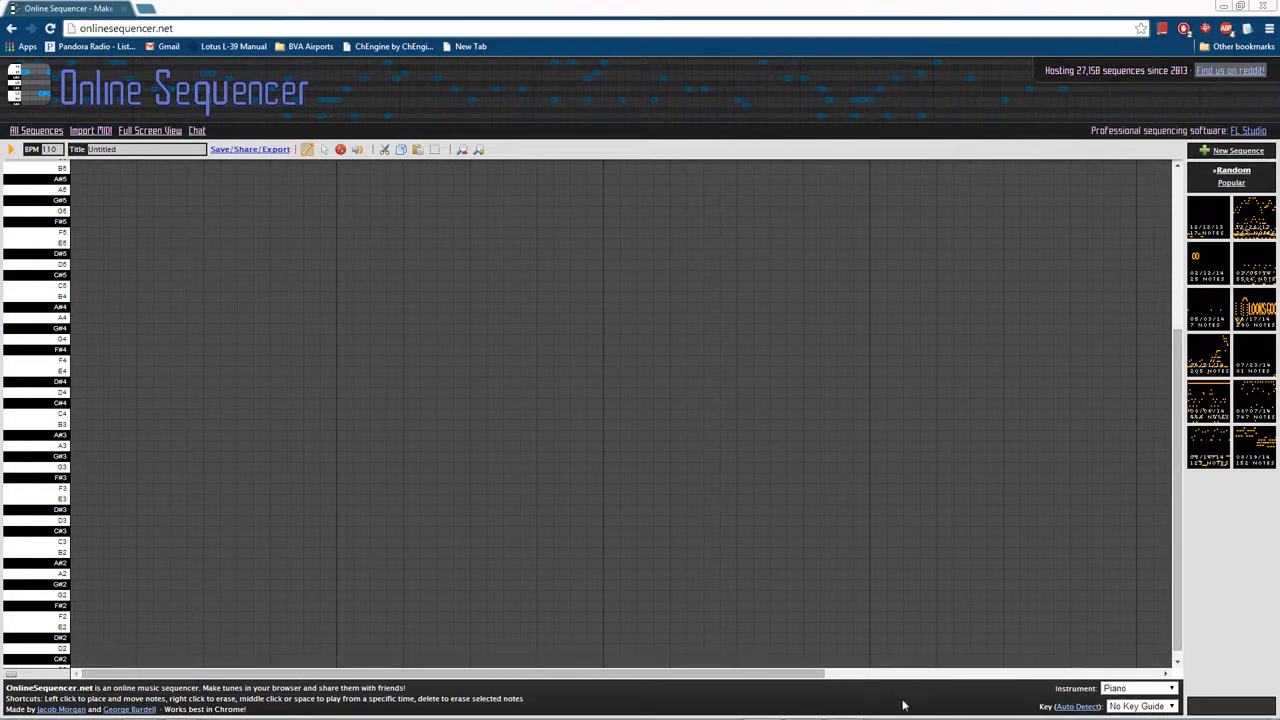
Keep Piano as the instrument, set the key guide to E Major, and place an E3 note at the start.
click(1166, 689)
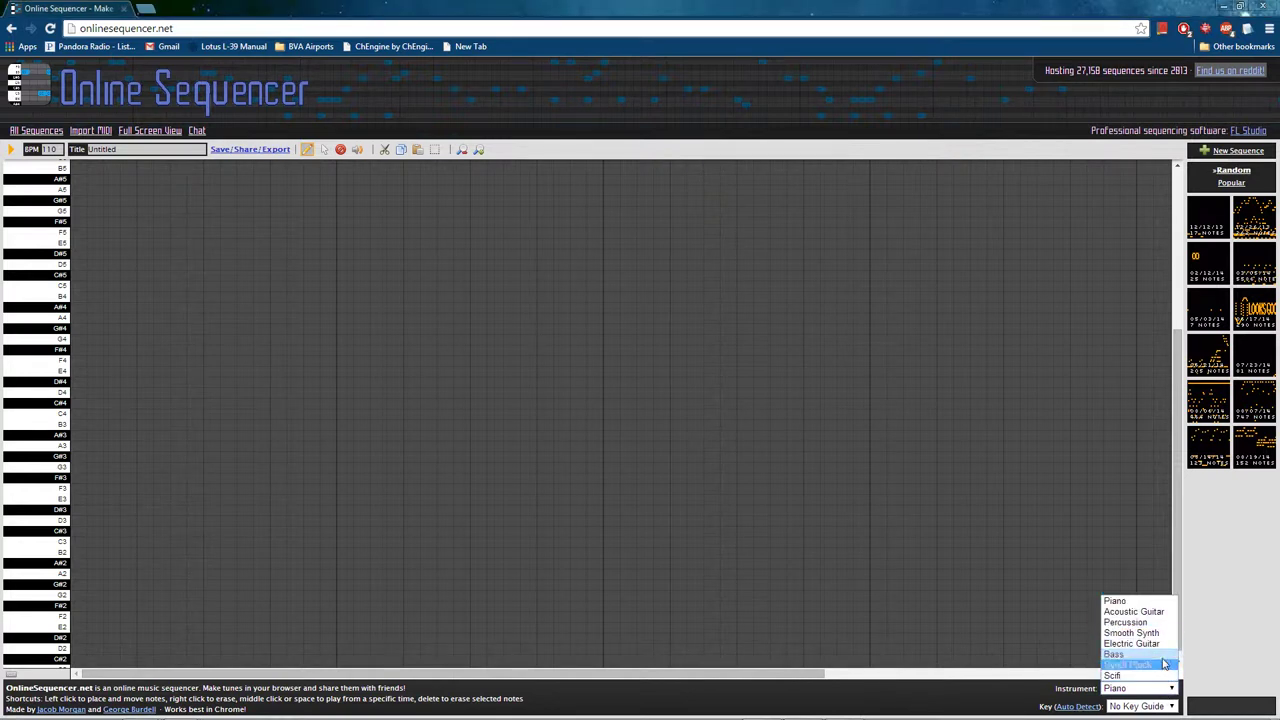
click(1157, 690)
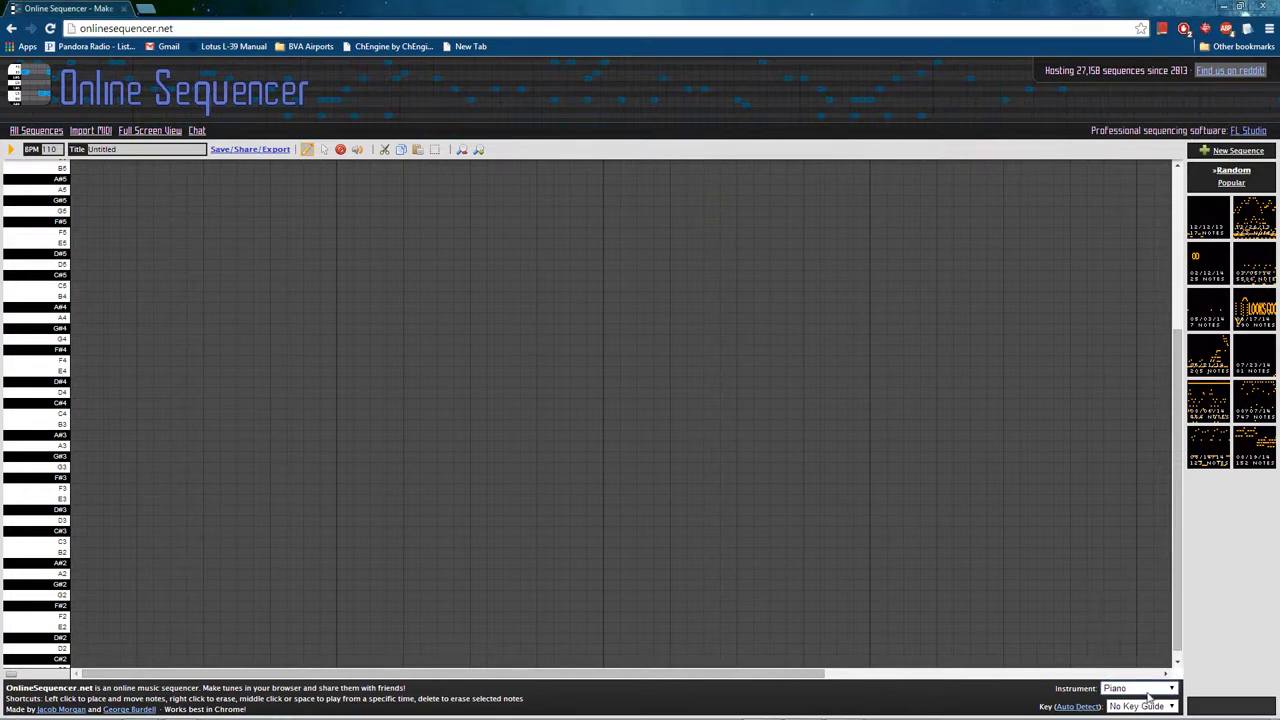
click(1164, 708)
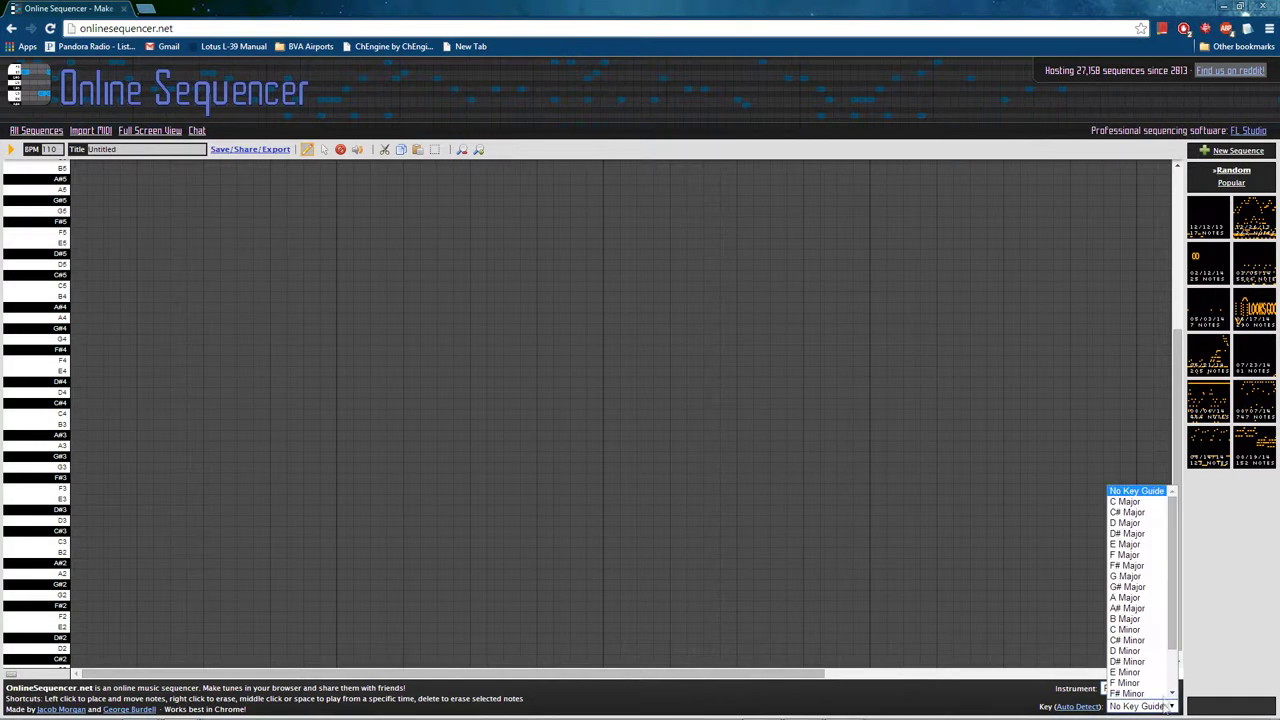
click(1127, 544)
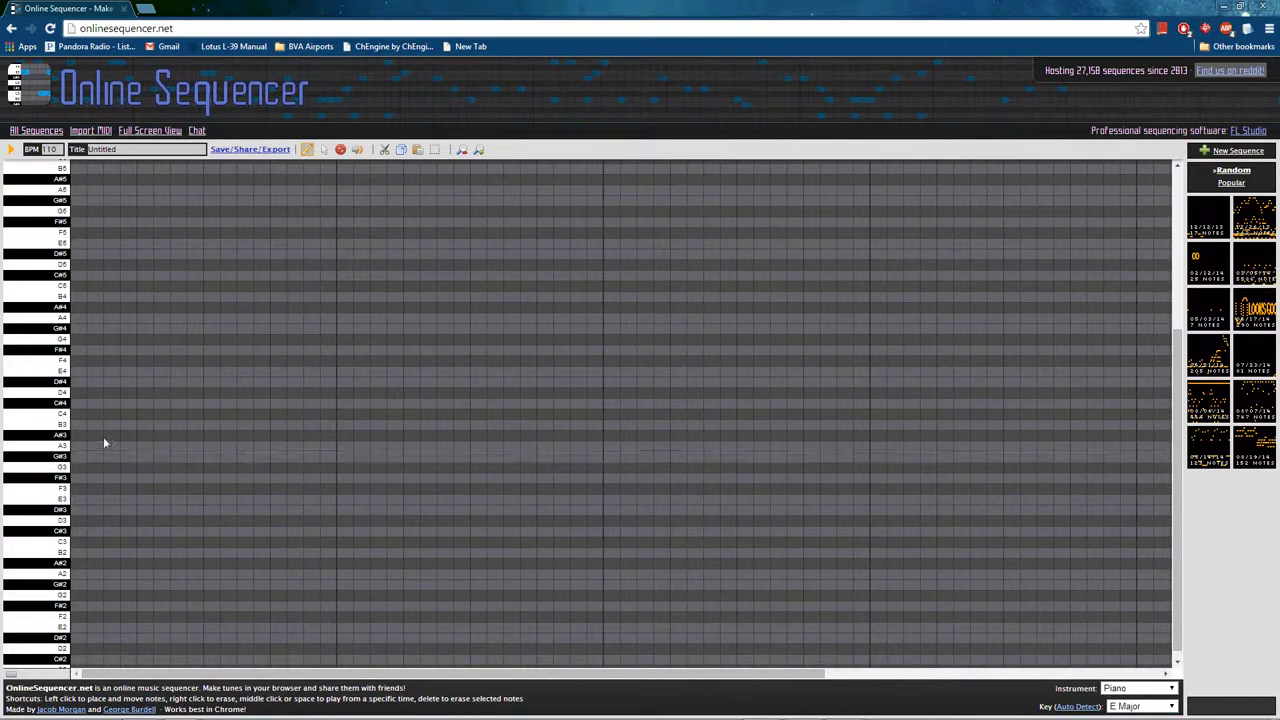
click(78, 499)
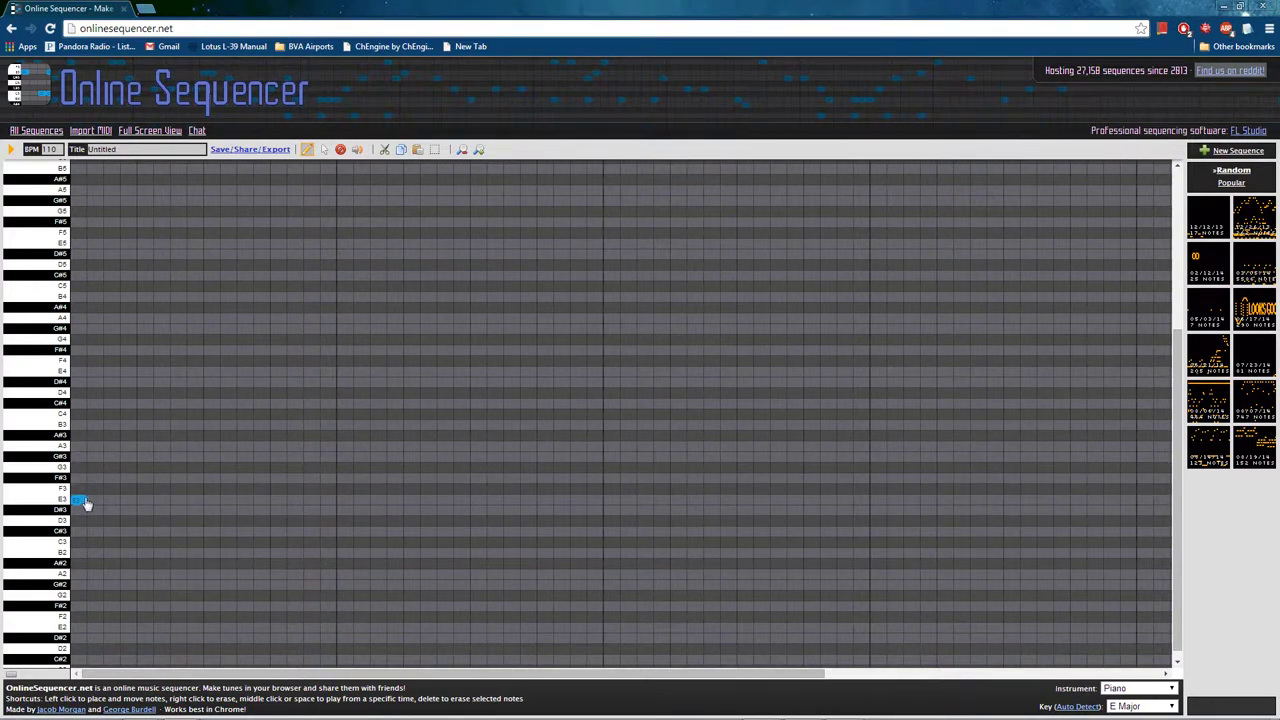
Add a second E3, two C#4 notes, then three B3 notes into the next bar.
click(145, 500)
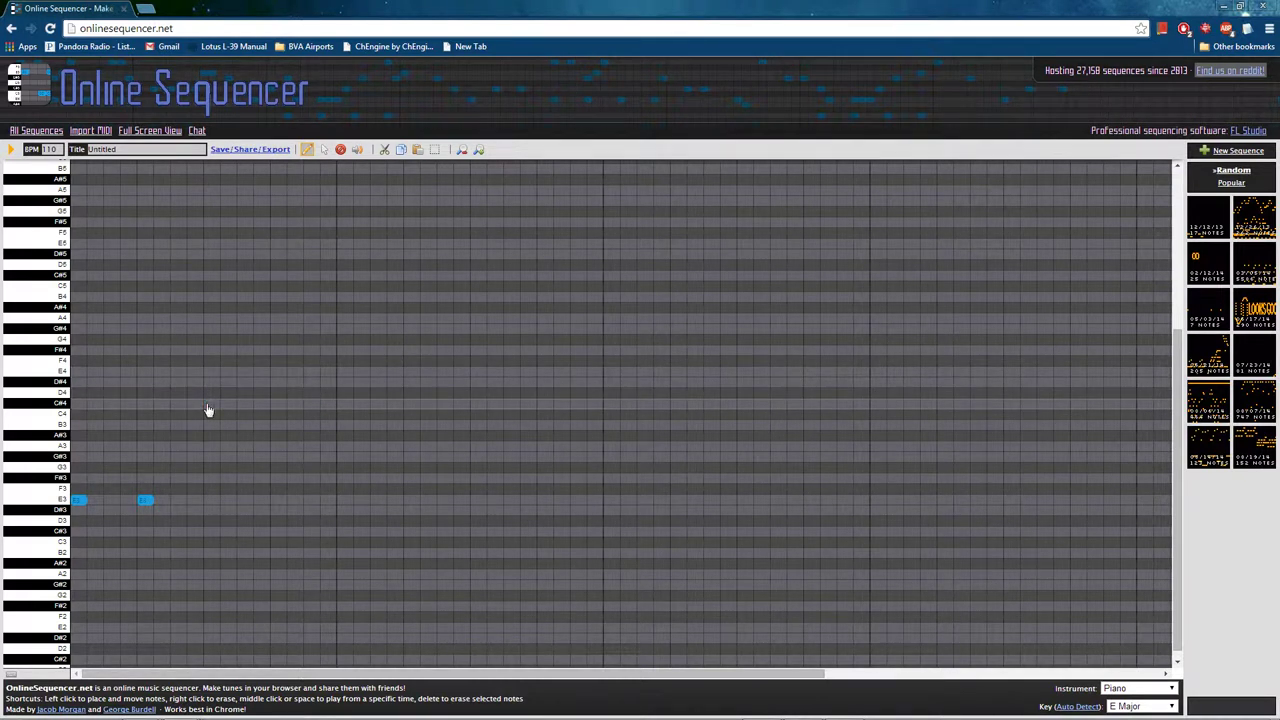
click(211, 406)
click(279, 405)
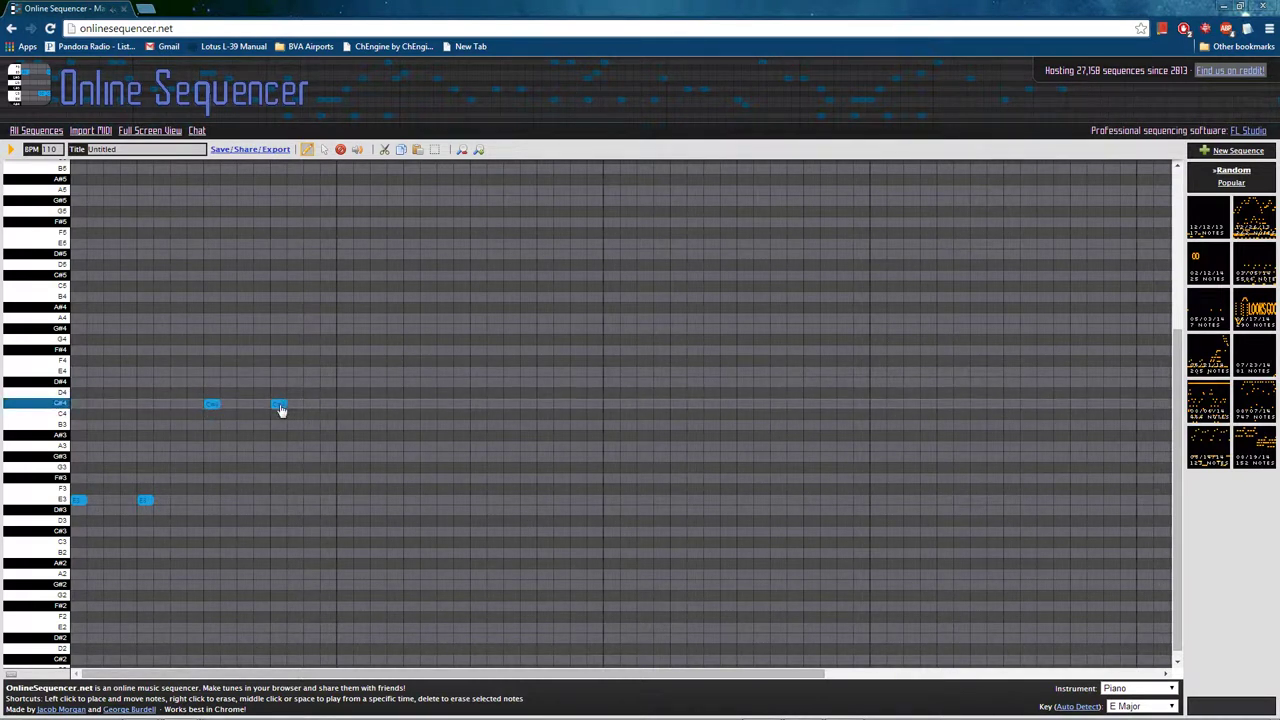
click(345, 427)
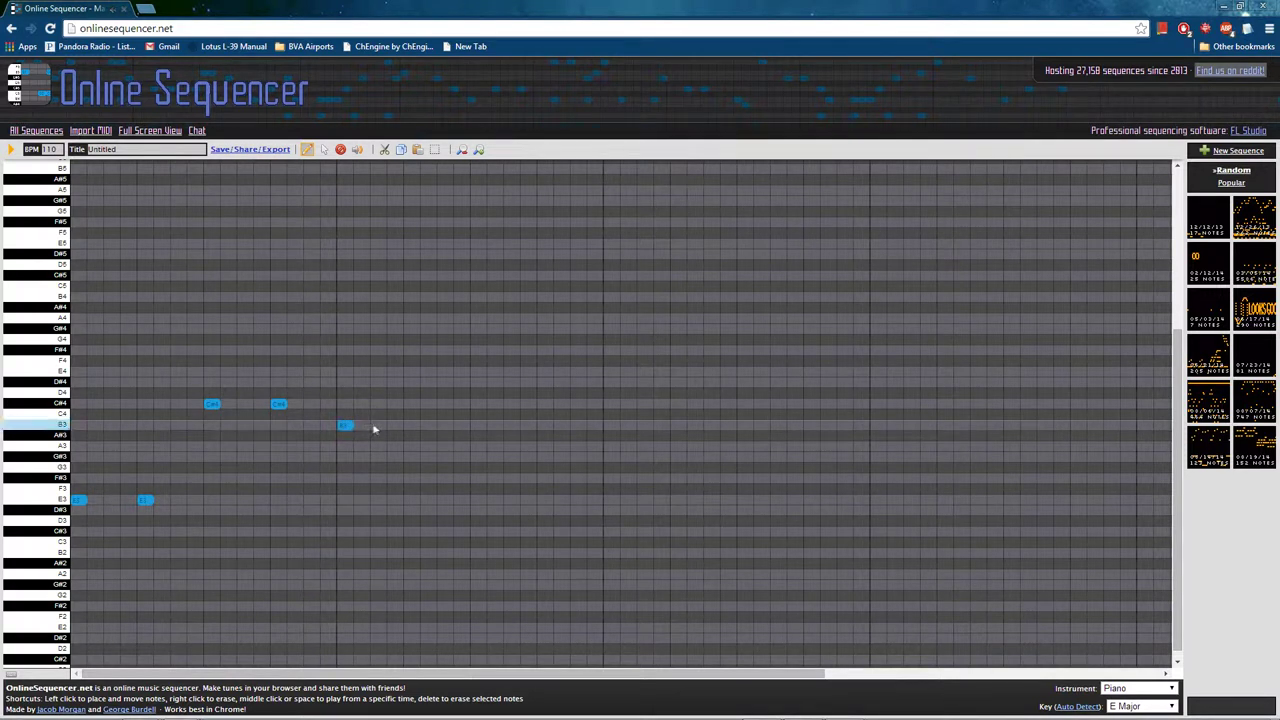
click(411, 427)
click(478, 427)
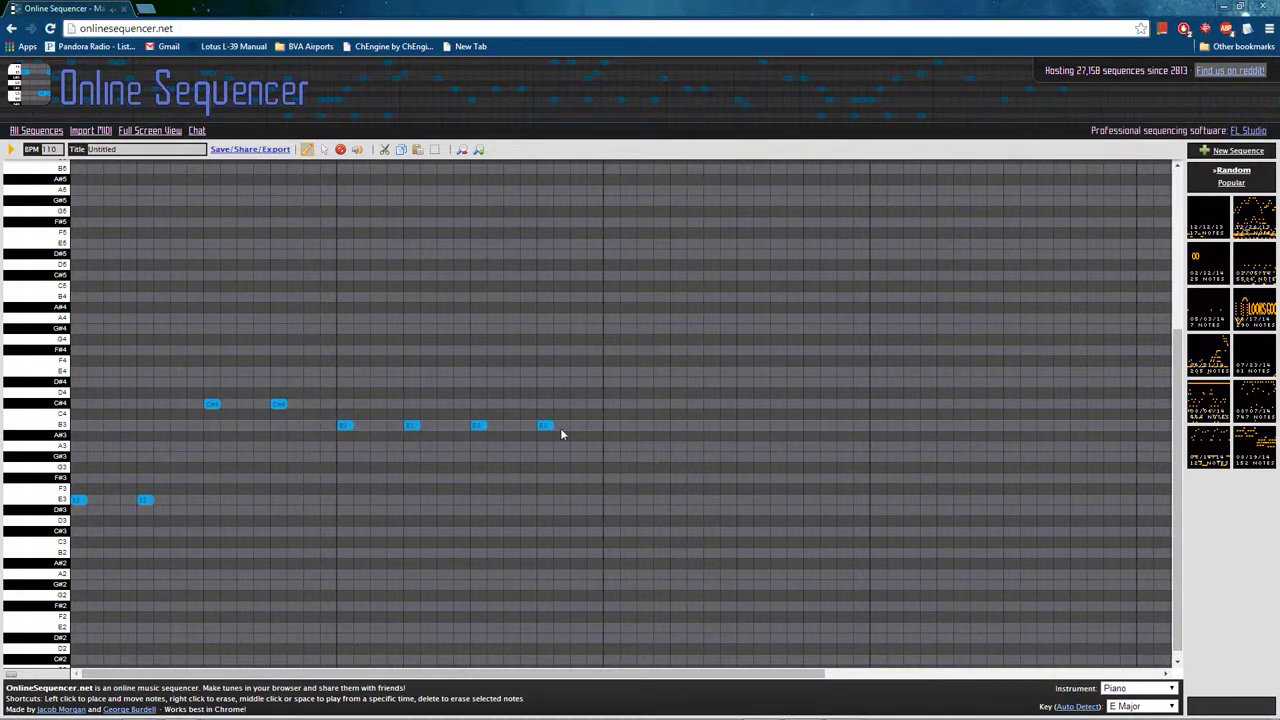
Add four C#4 notes in bar three, two B3 notes, and a closing E3.
click(612, 404)
click(679, 404)
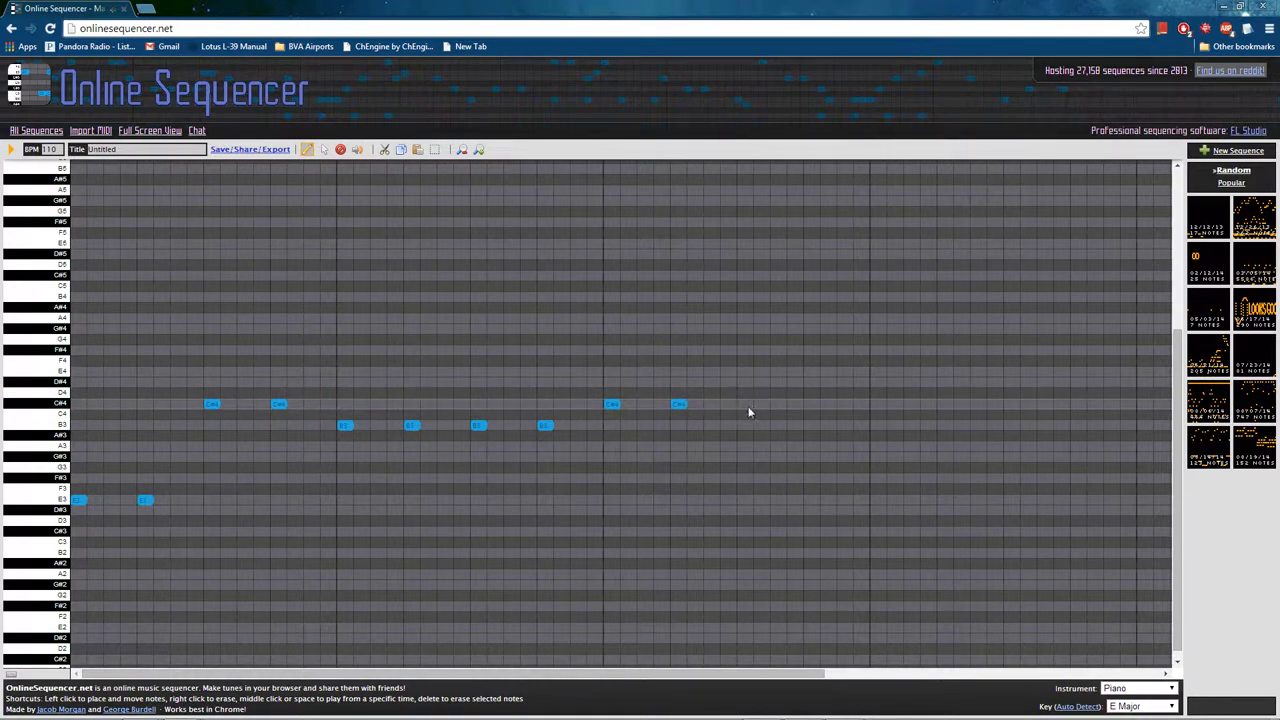
click(745, 404)
click(812, 404)
click(878, 426)
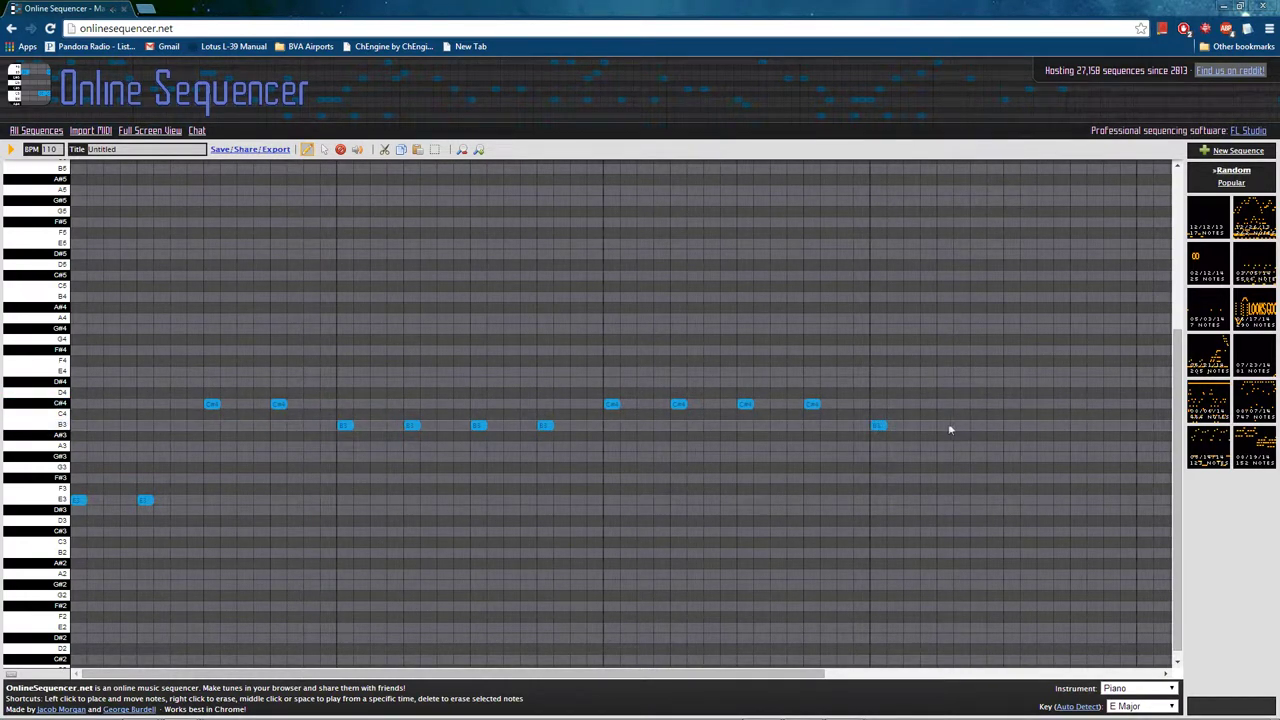
click(947, 426)
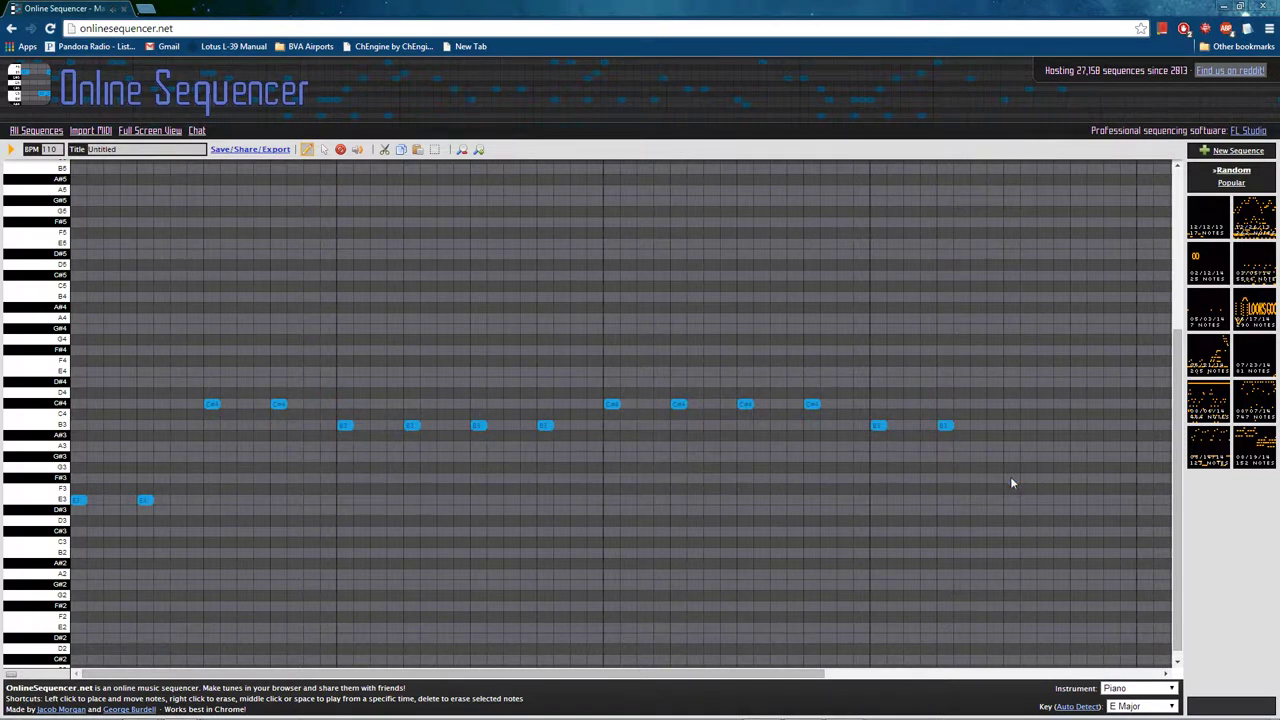
click(1012, 500)
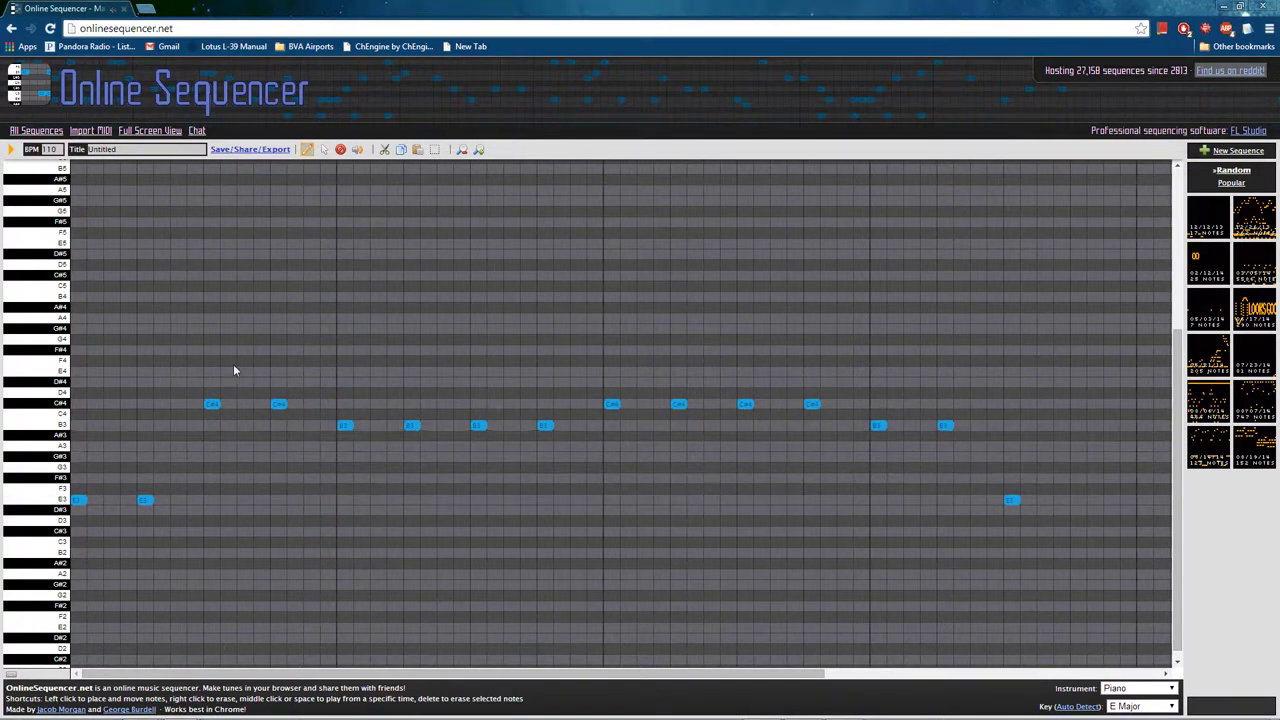
Play the melody, change the tempo from 110 to 140 BPM, and play it again.
key(space)
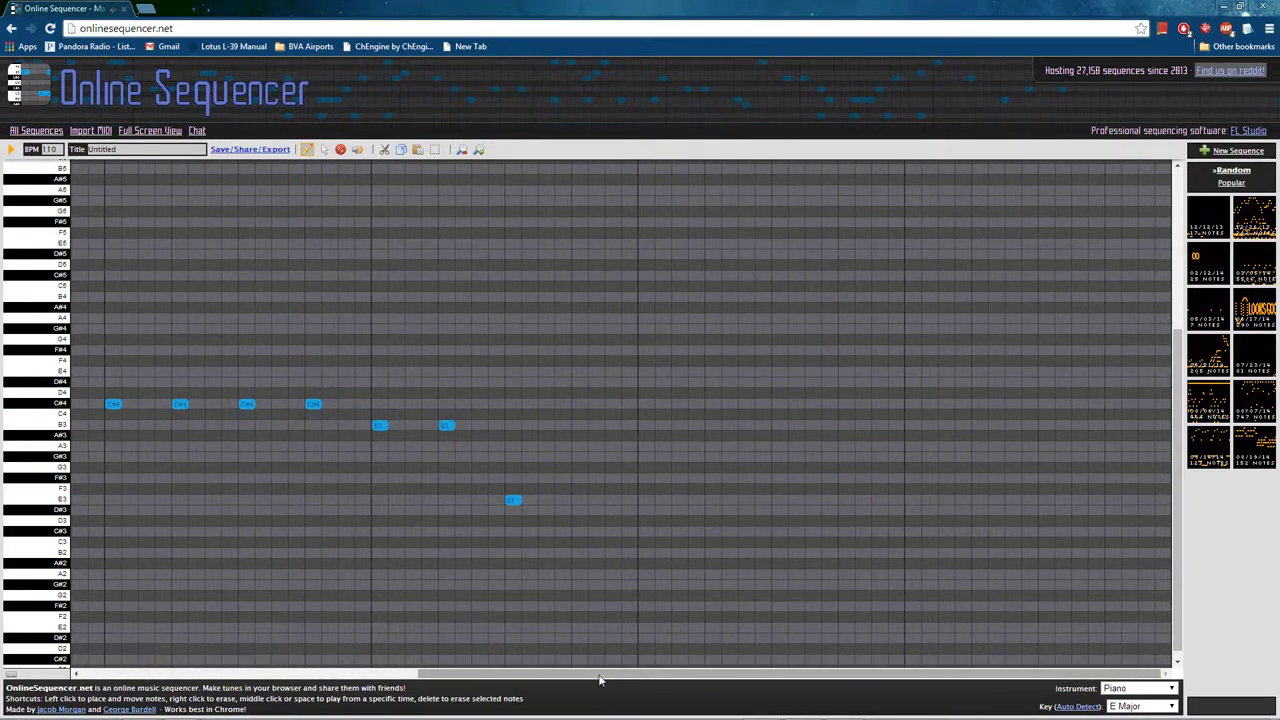
drag(605, 673, 180, 660)
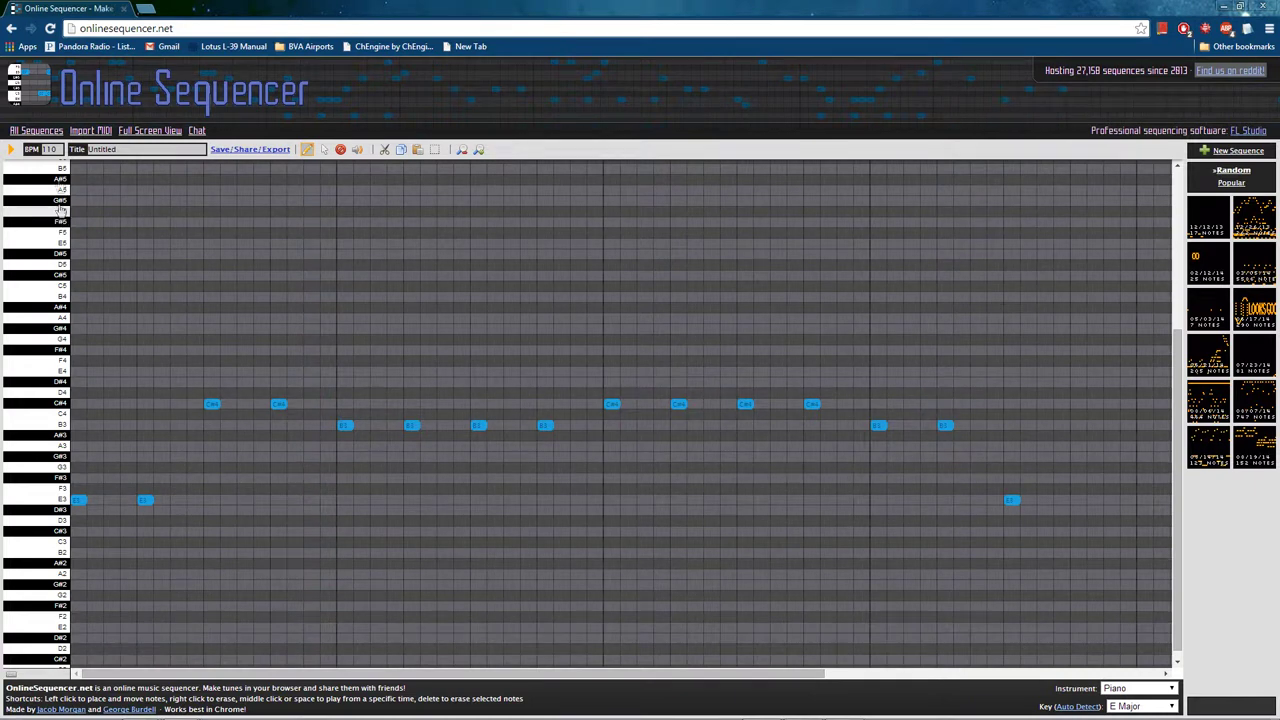
double_click(52, 149)
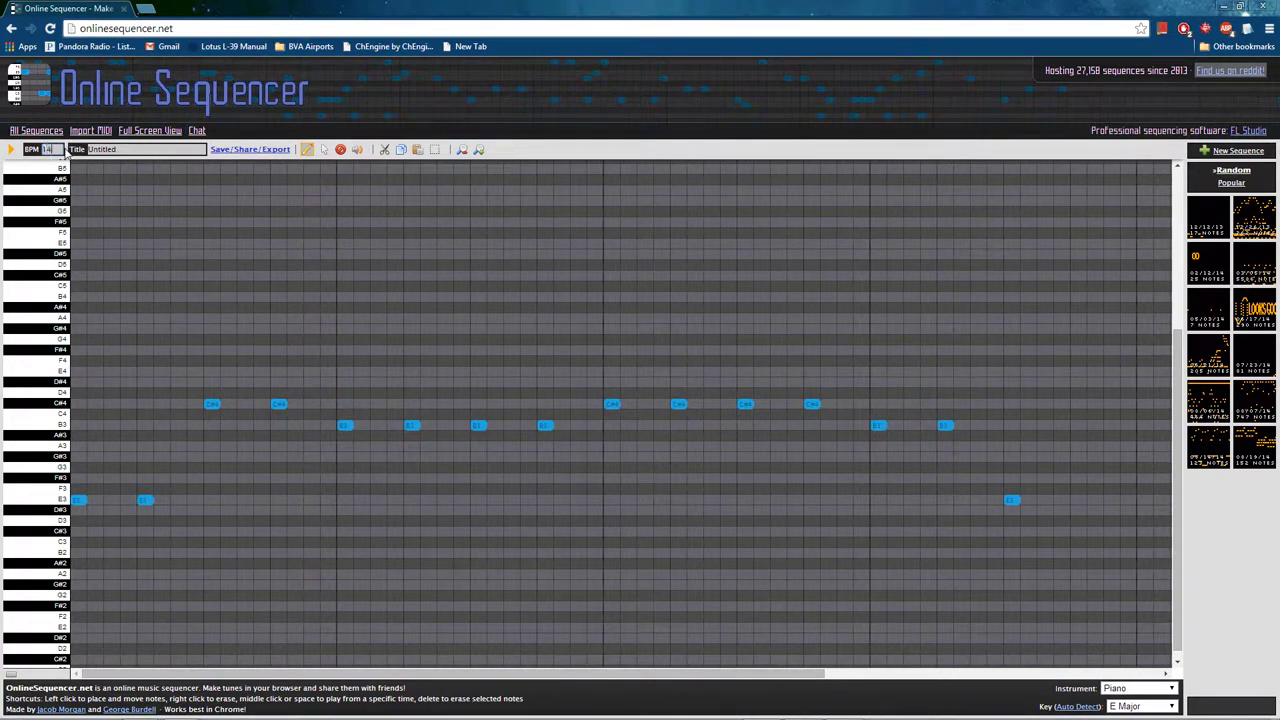
click(10, 152)
drag(523, 678, 128, 666)
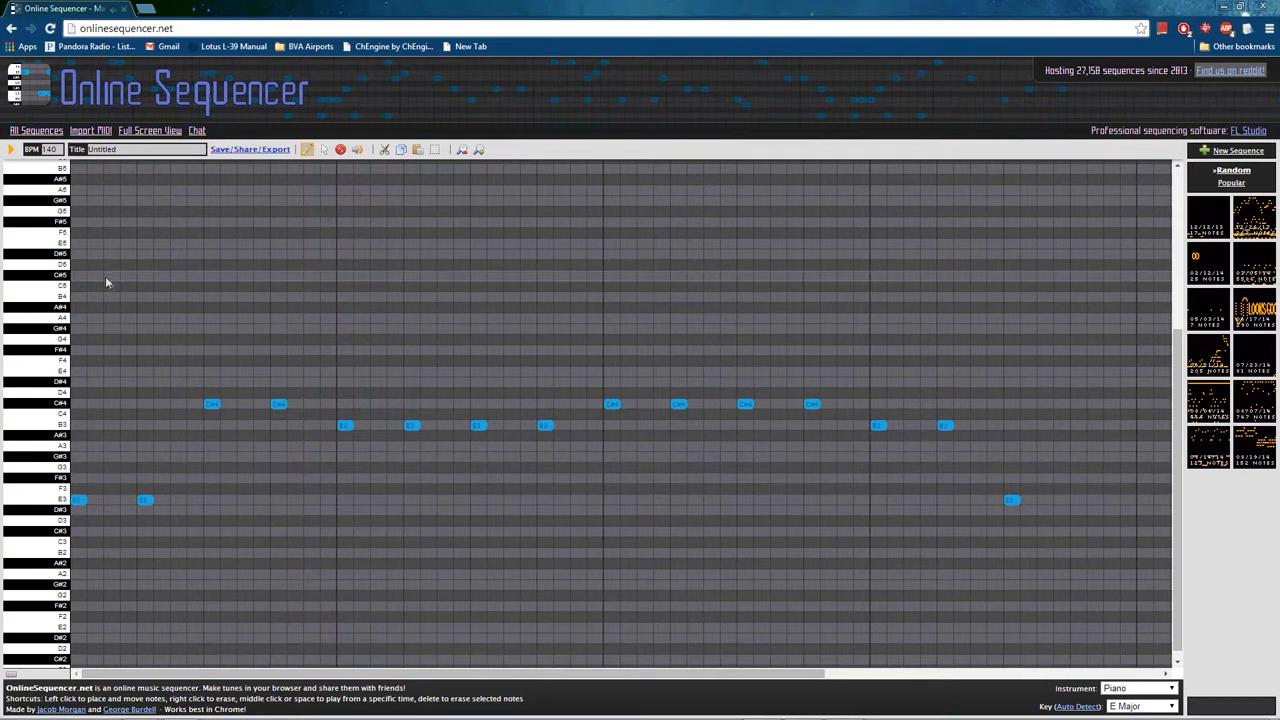
Open the high melody with a B4 note followed by a G#4, then play it.
click(80, 374)
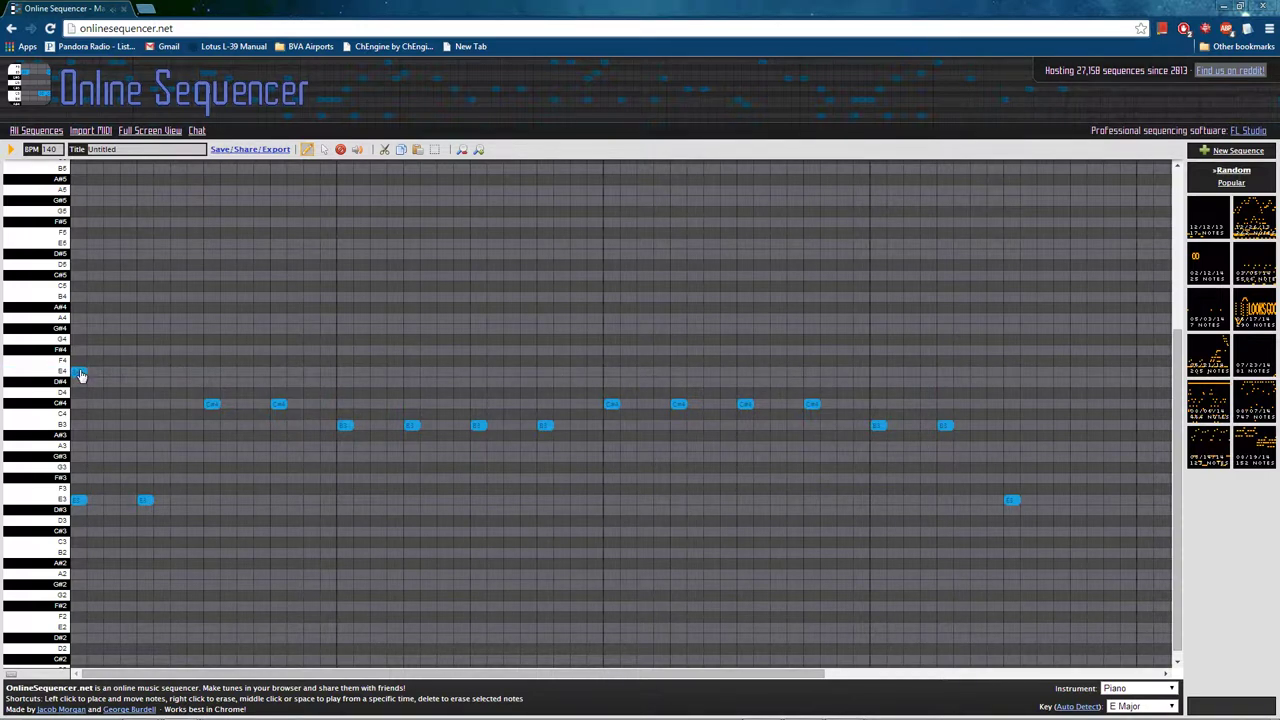
scroll(80, 374, up, 3)
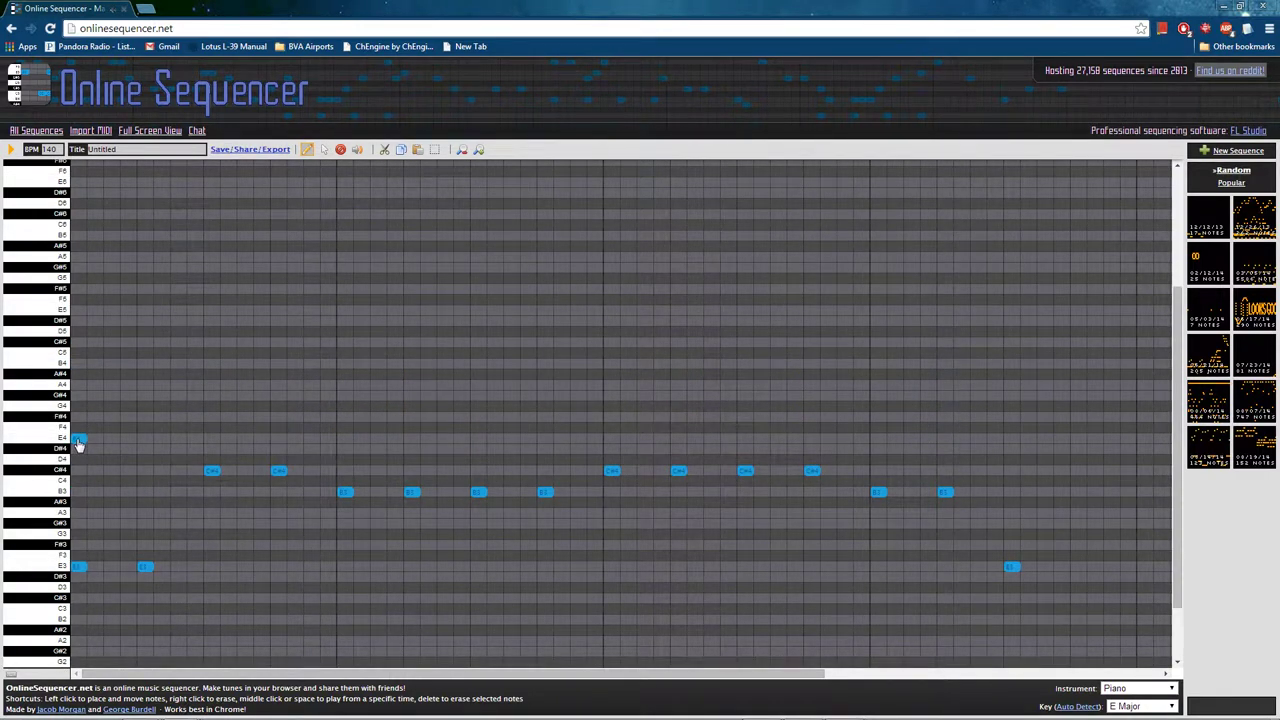
right_click(79, 441)
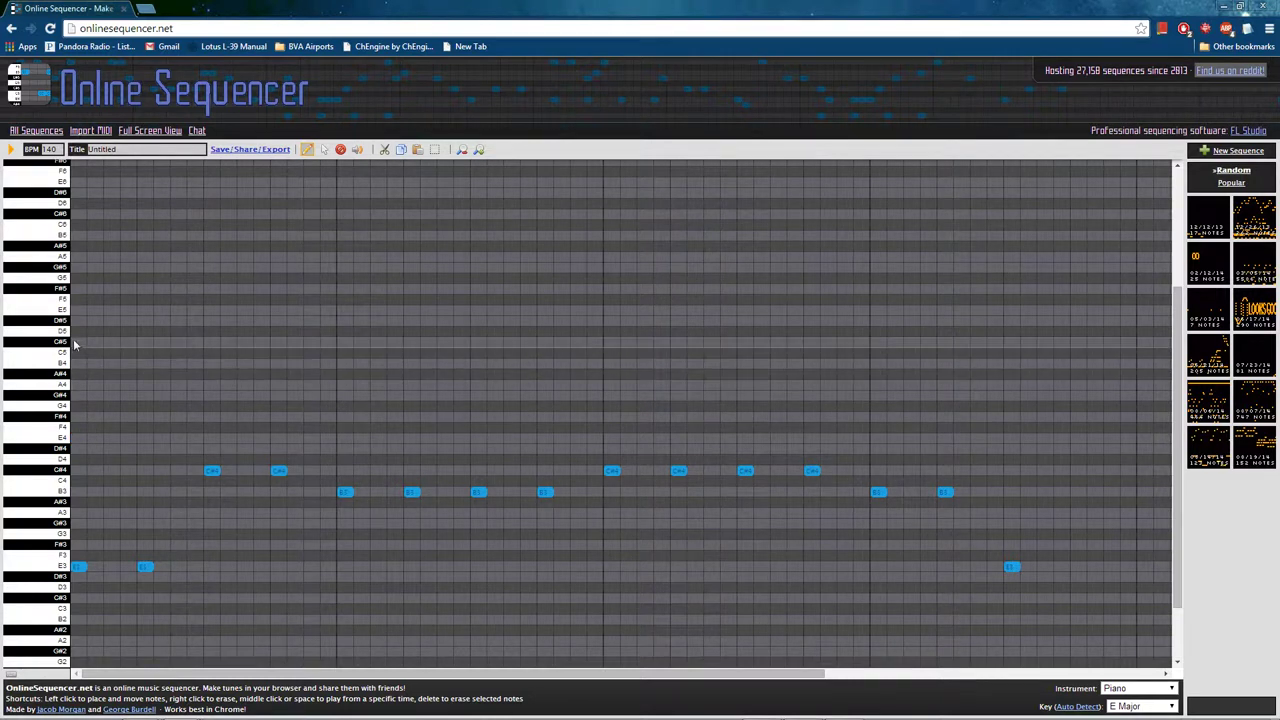
click(76, 344)
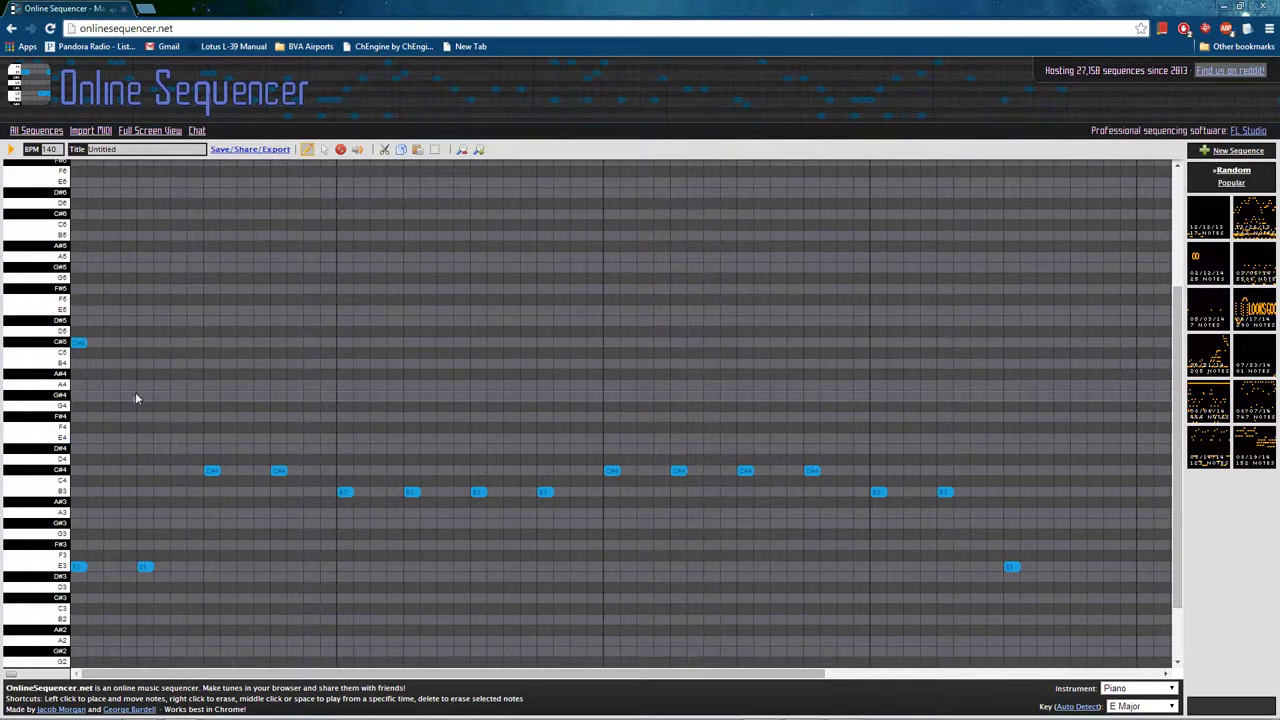
click(145, 397)
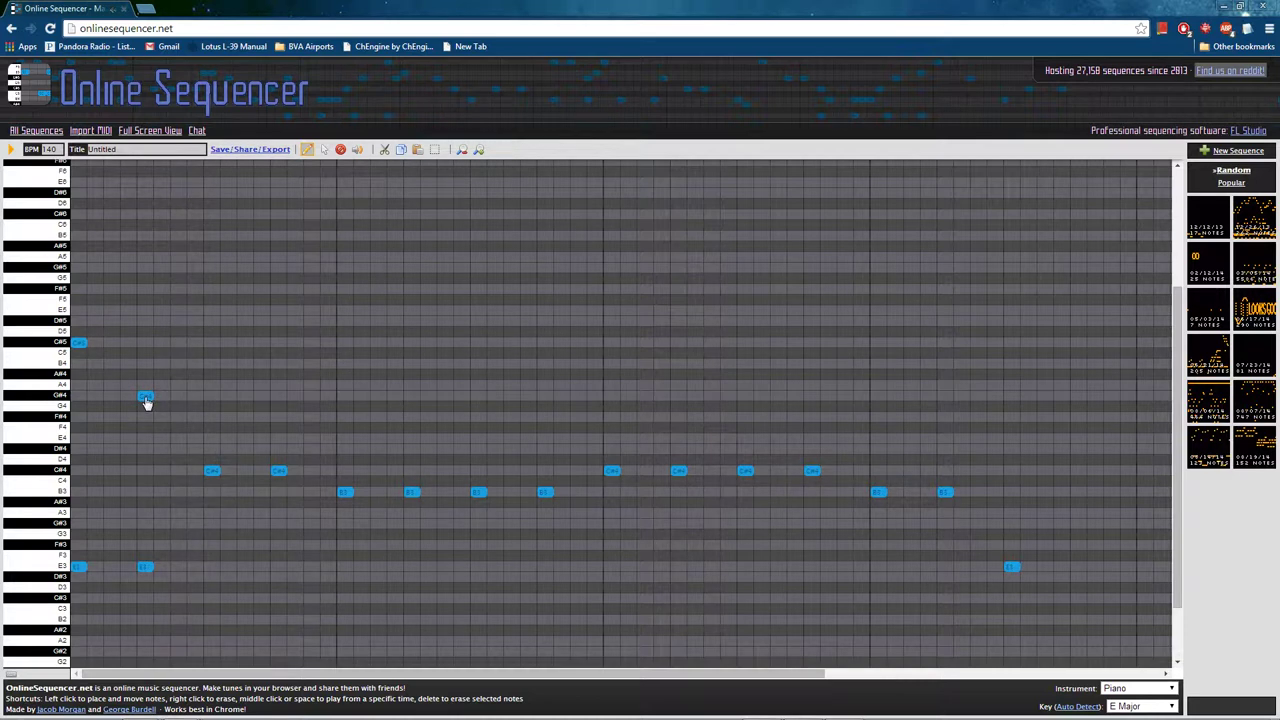
drag(78, 343, 80, 362)
click(10, 150)
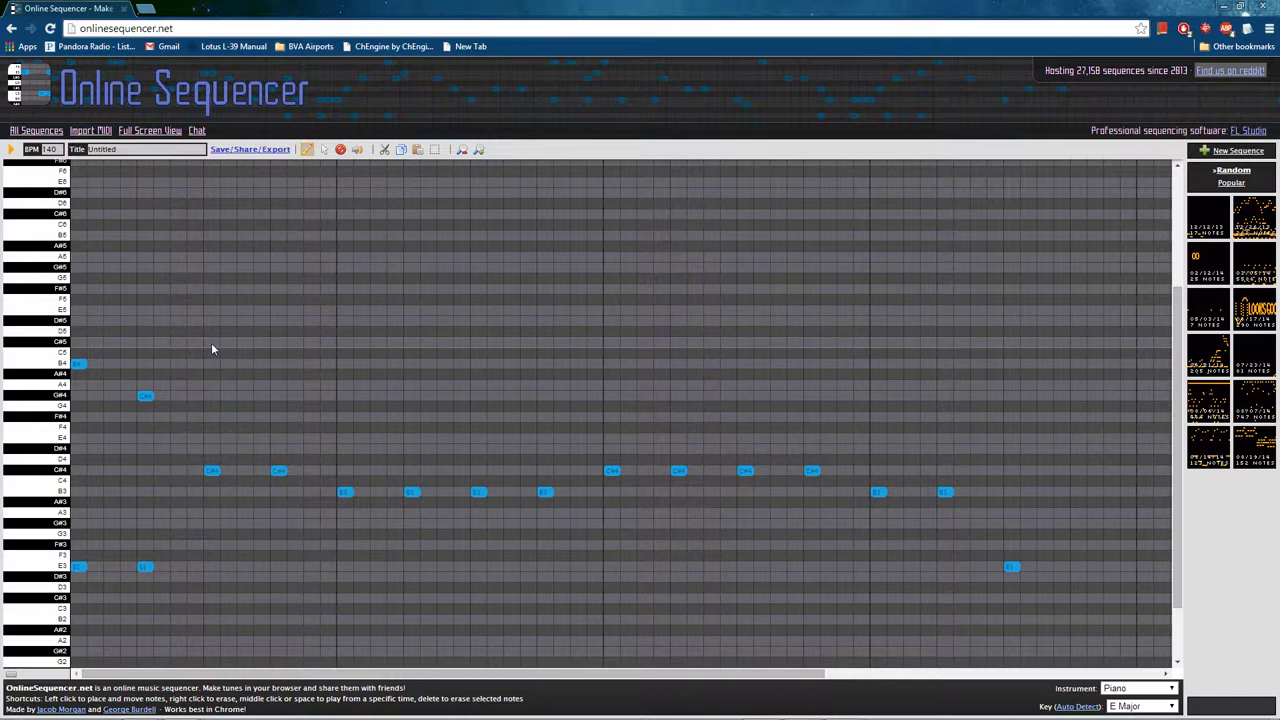
After the G#4, add alternating E5 and G#5 notes, two of each.
click(80, 364)
click(142, 395)
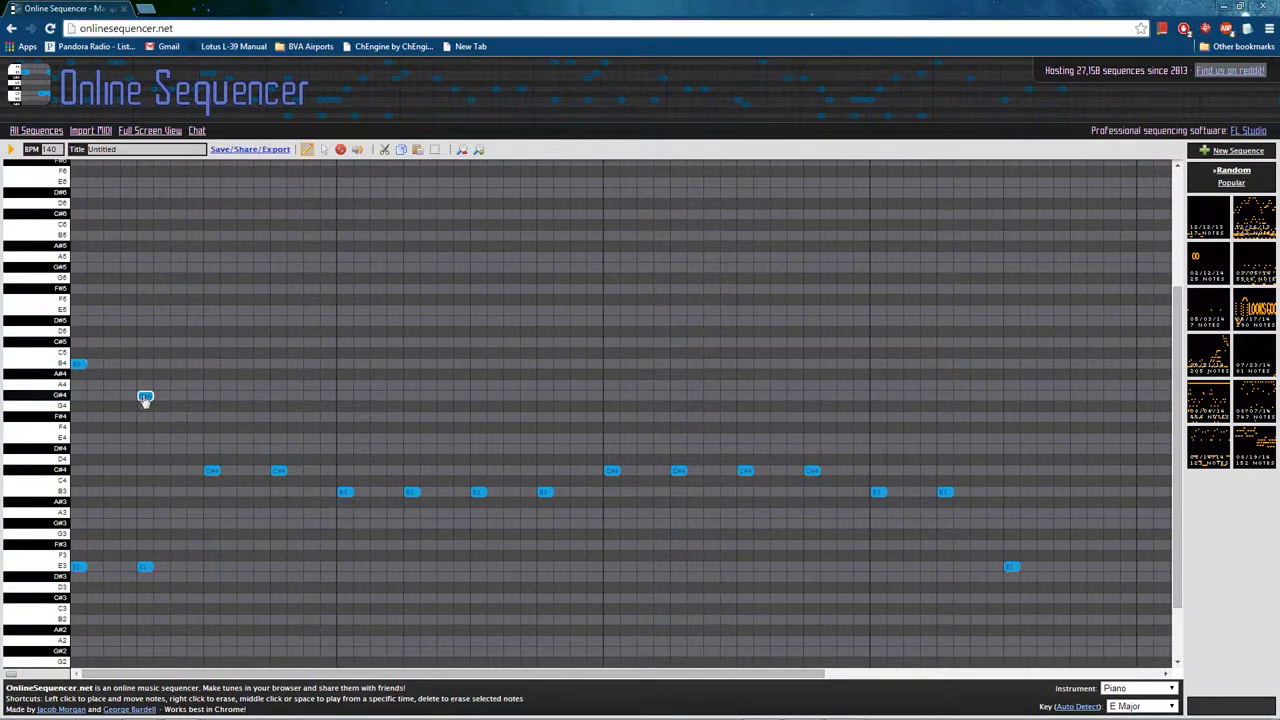
click(211, 313)
click(211, 311)
click(262, 270)
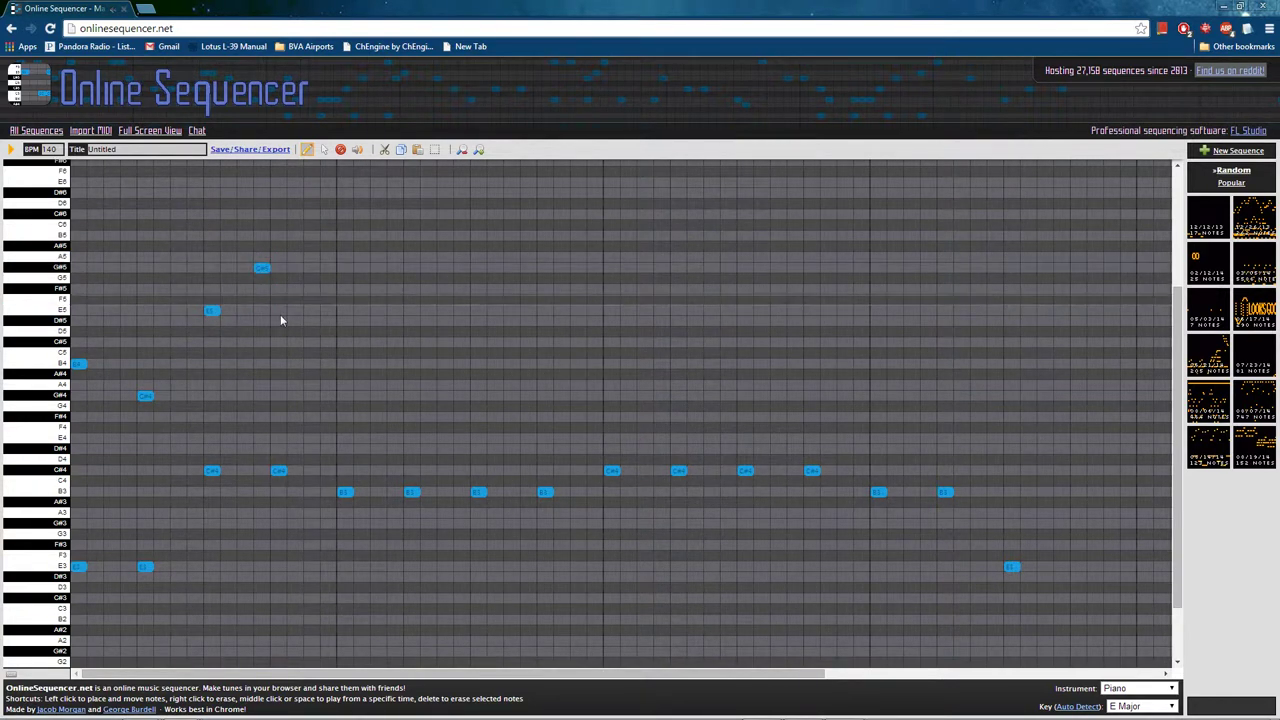
click(276, 311)
click(330, 269)
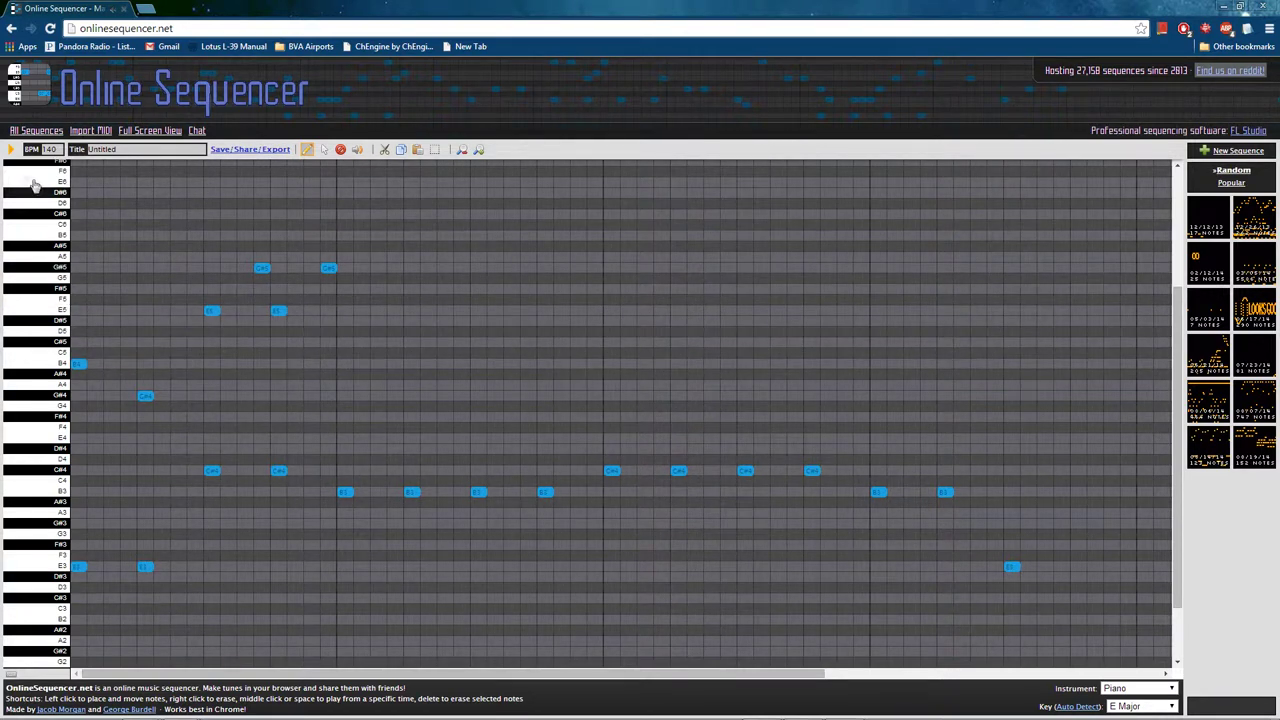
Repeat the figure in bar two with B4, G#4, and two E5/G#5 pairs, then play it.
click(10, 150)
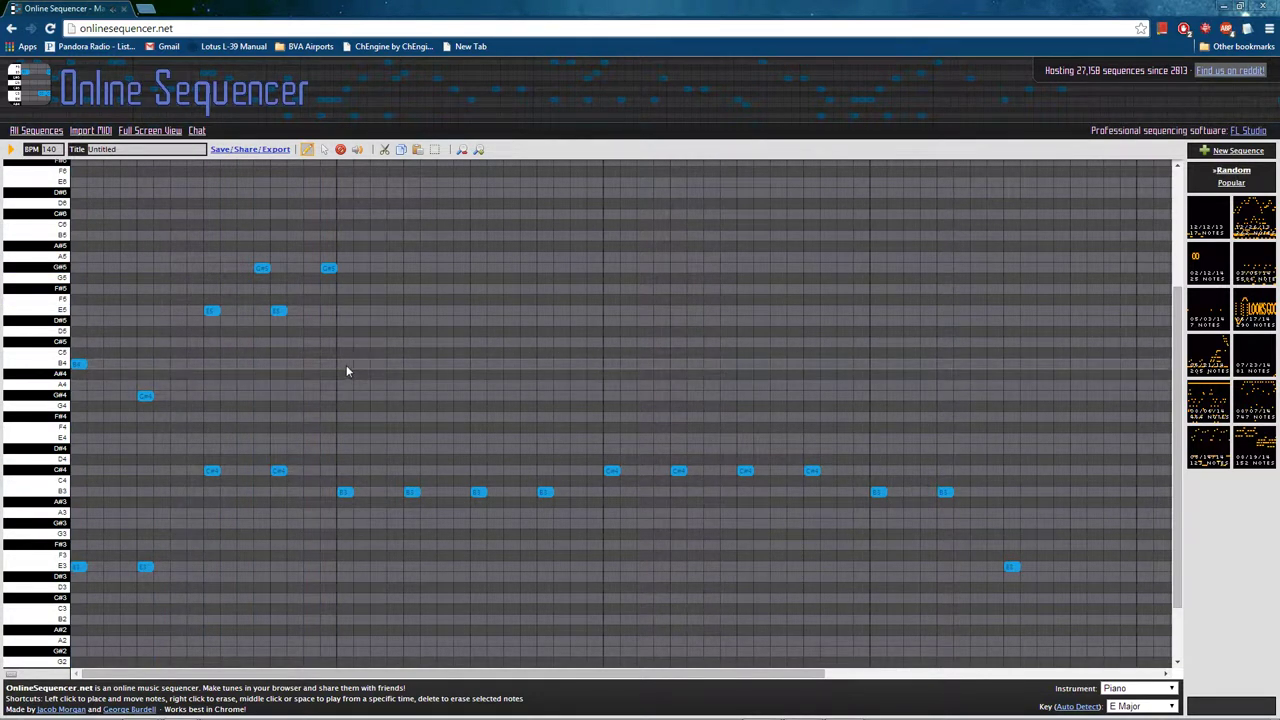
click(345, 364)
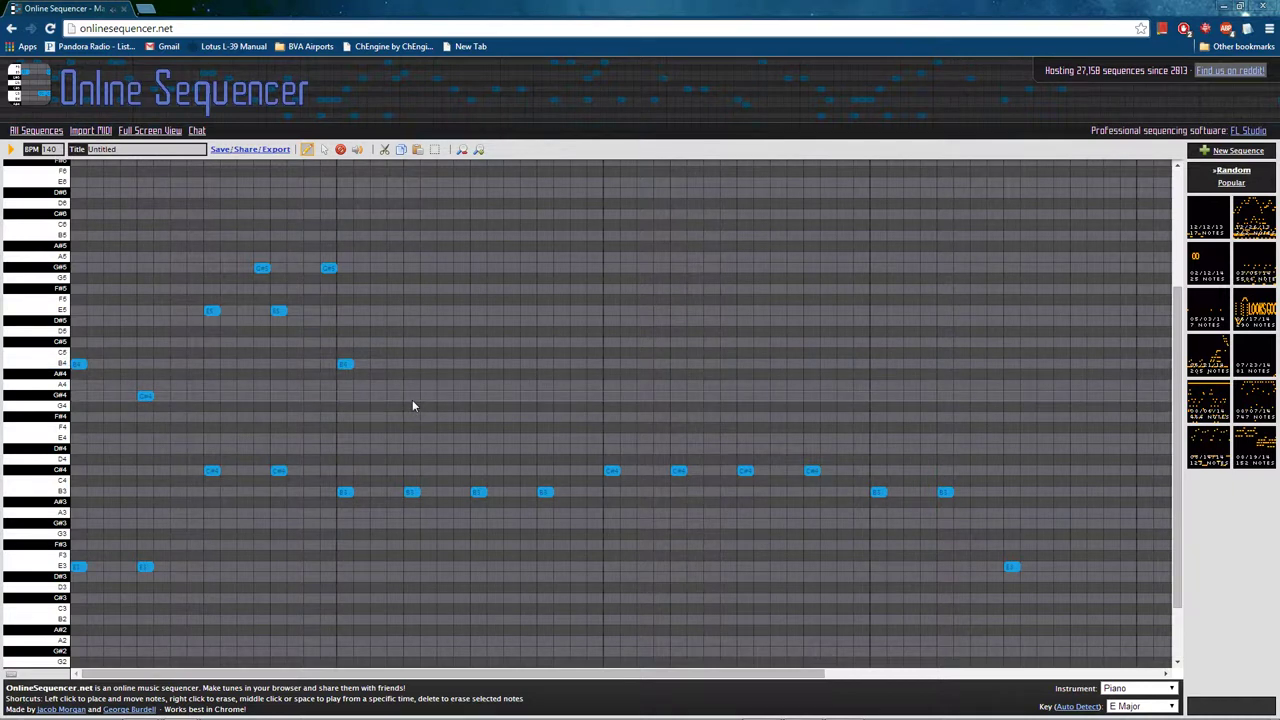
click(412, 398)
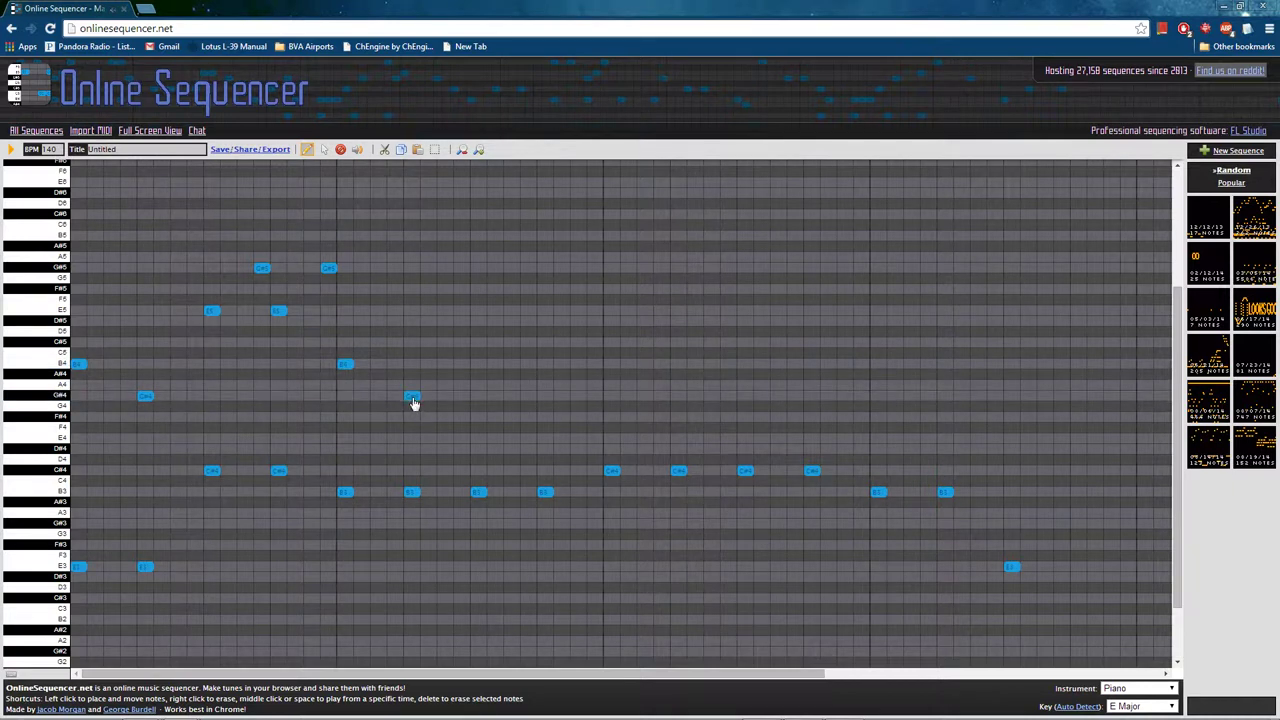
click(477, 312)
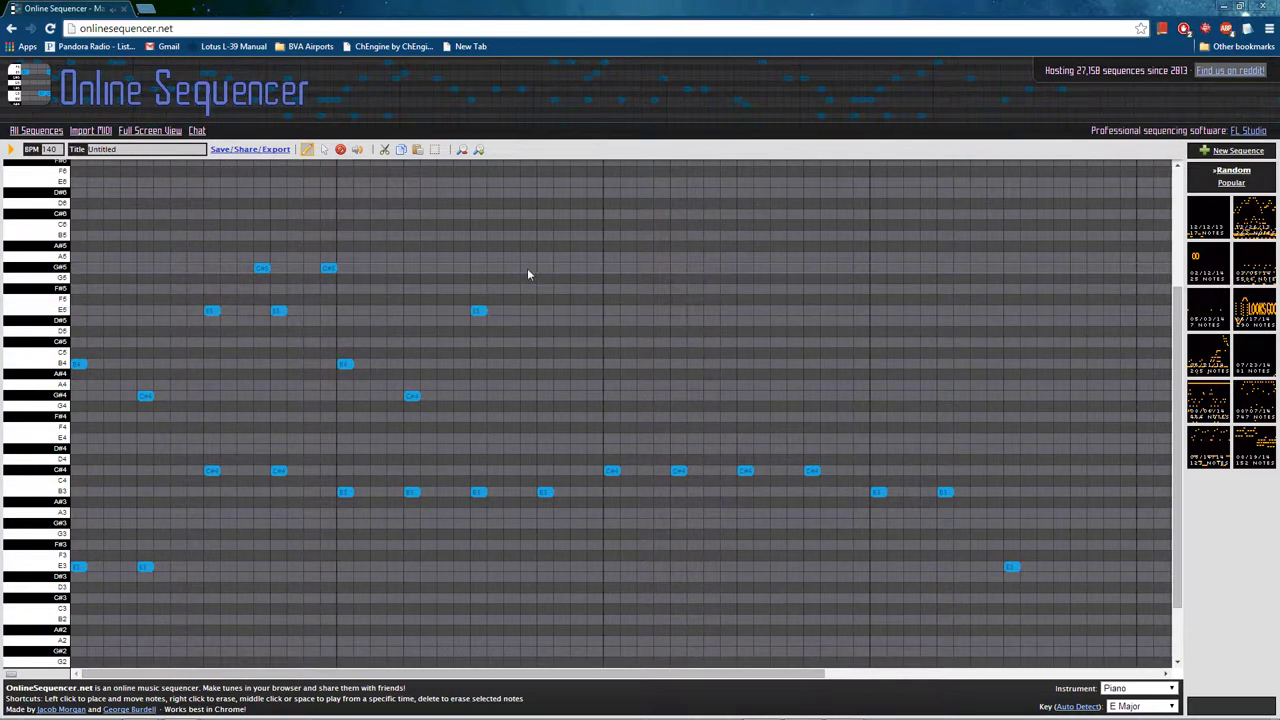
click(545, 311)
click(528, 268)
click(595, 268)
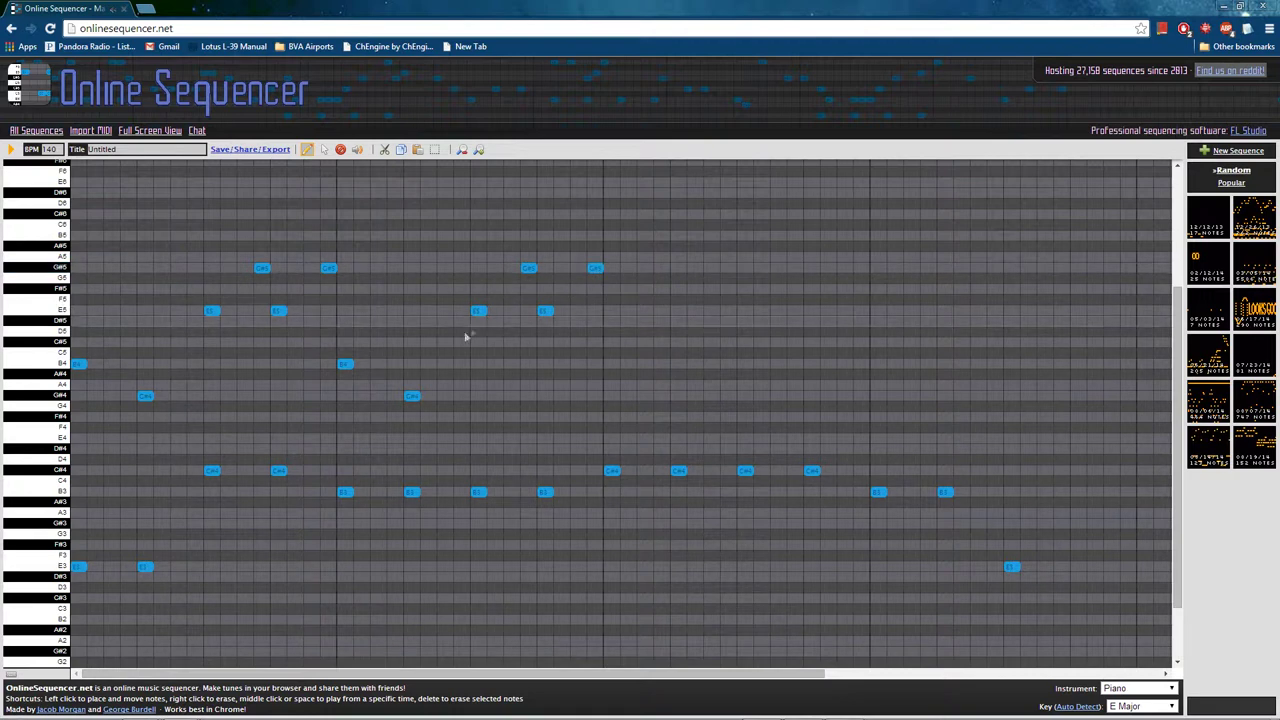
click(10, 149)
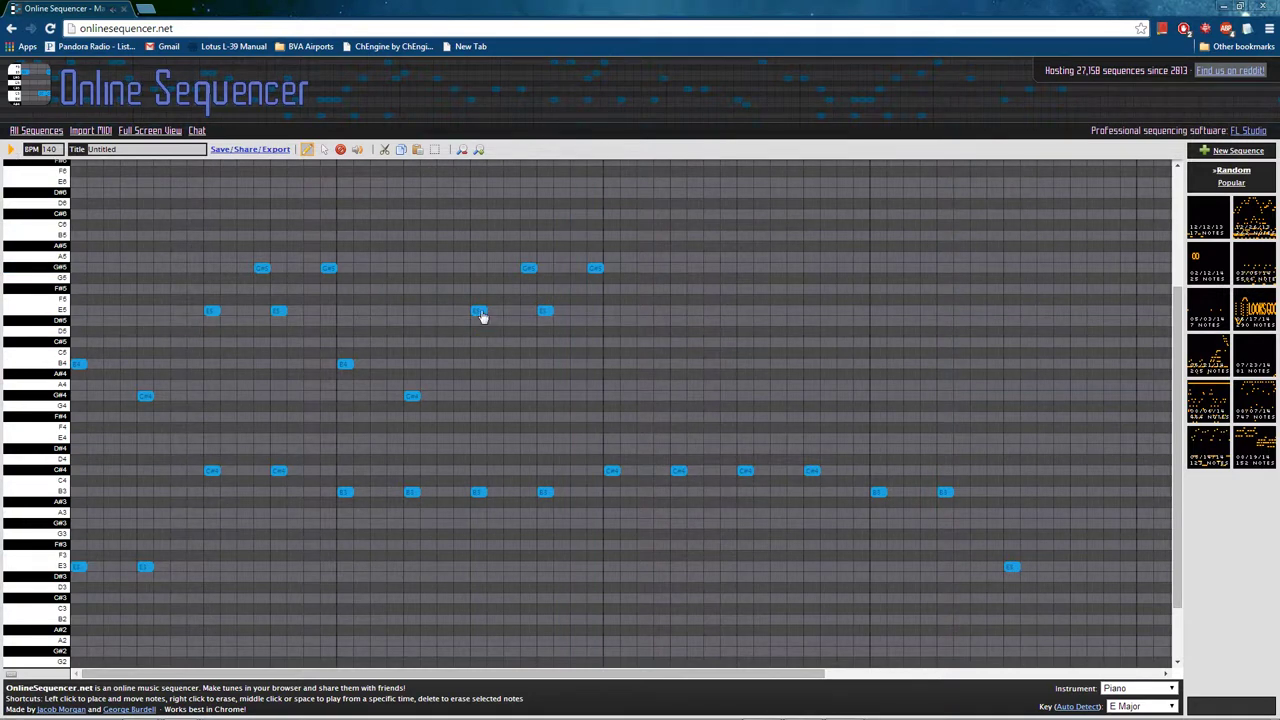
Lower bar two's E5 notes to D#5 and listen to the change.
drag(480, 315, 544, 321)
click(10, 149)
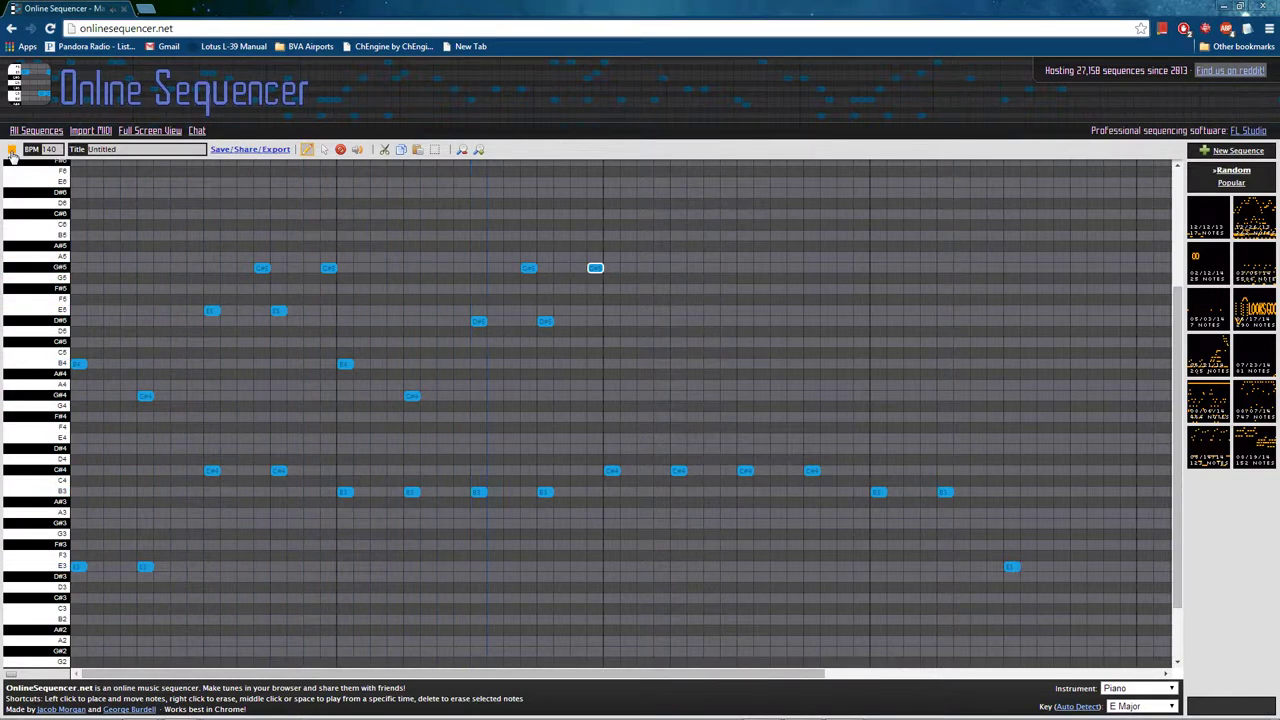
click(11, 152)
Replace bar two's B3 notes with four G#3 notes and play the sequence.
click(345, 513)
right_click(412, 492)
drag(345, 517, 346, 526)
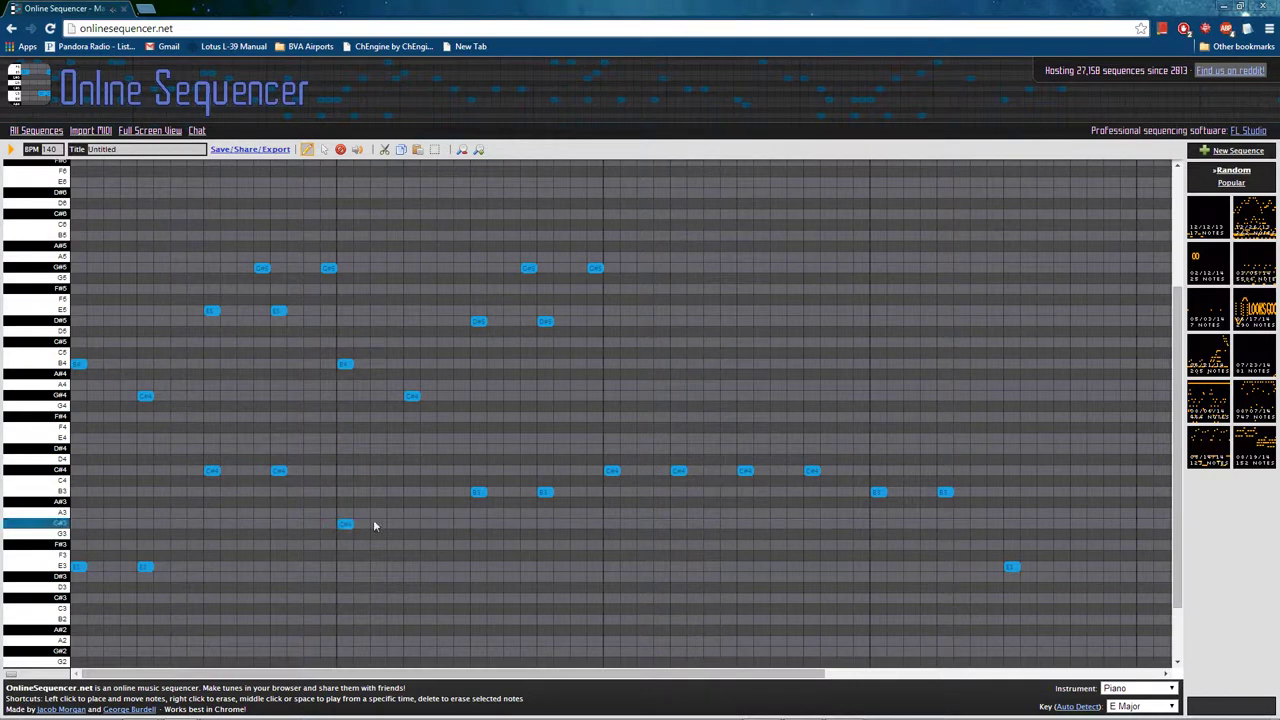
drag(480, 494, 480, 528)
drag(547, 494, 542, 522)
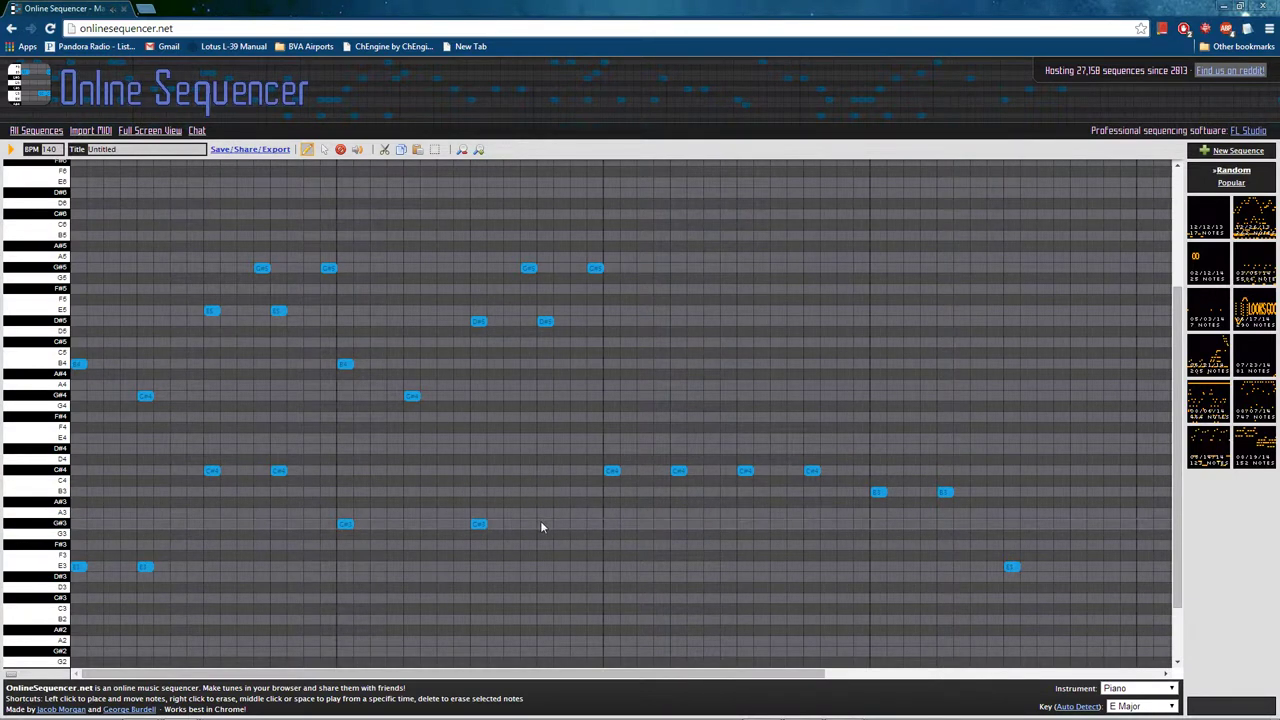
click(411, 527)
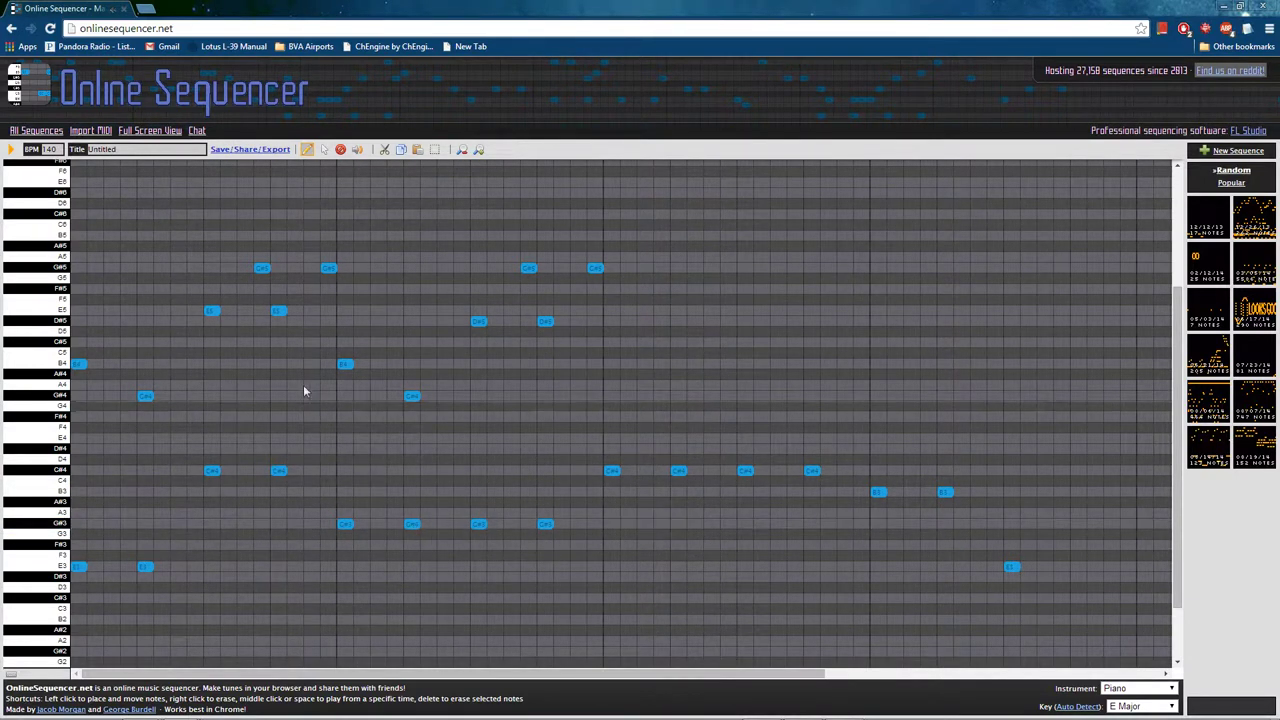
click(346, 364)
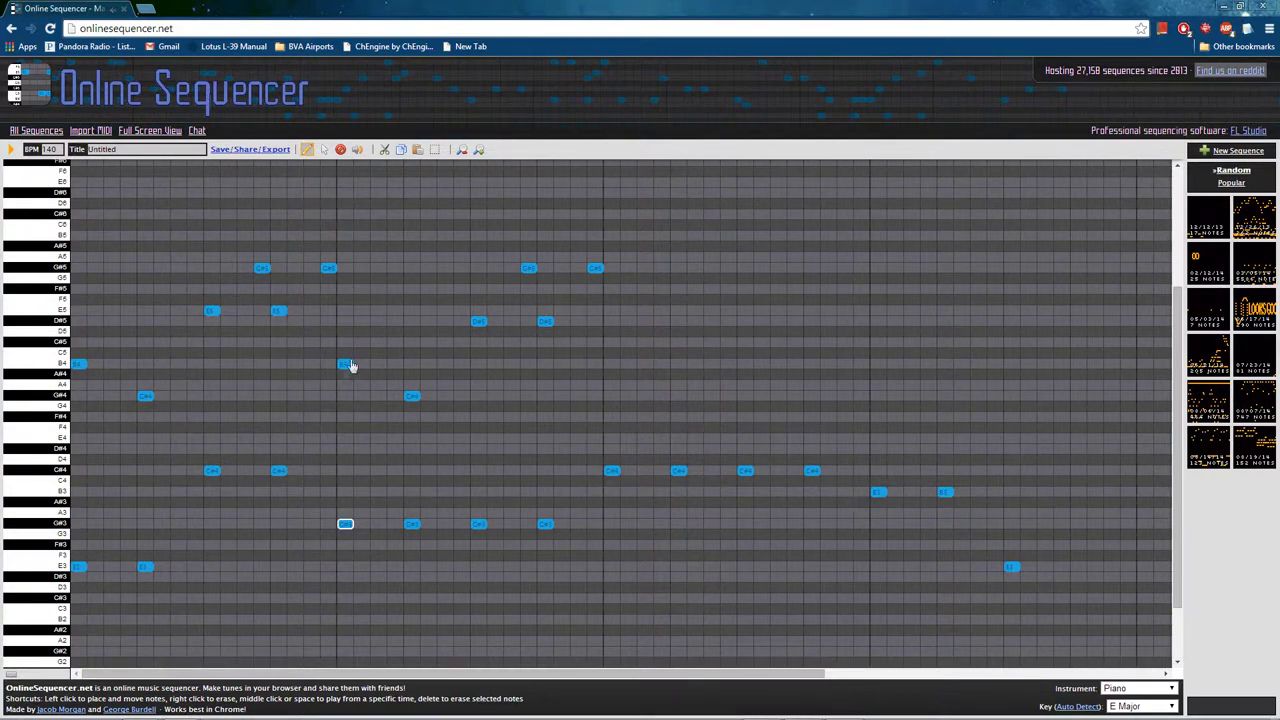
click(346, 364)
click(11, 150)
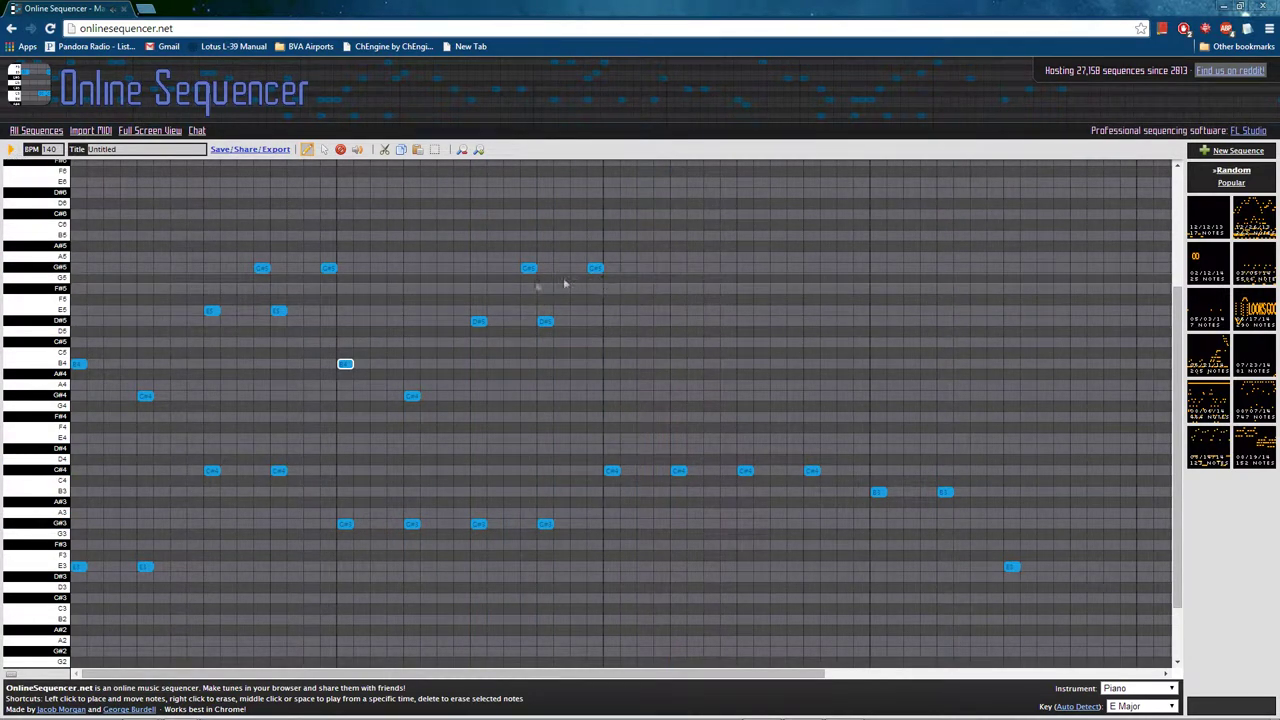
Place an E6 note followed by a C#6 at the start of bar three.
drag(1172, 423, 1180, 370)
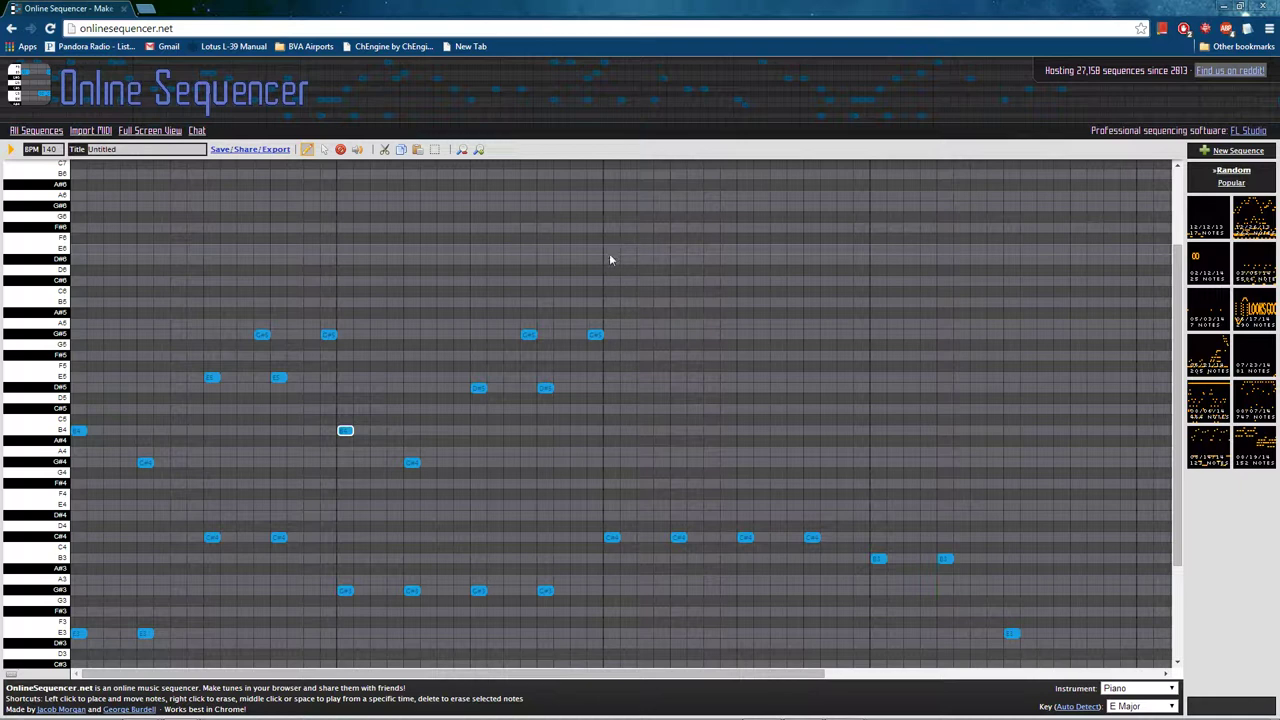
click(610, 250)
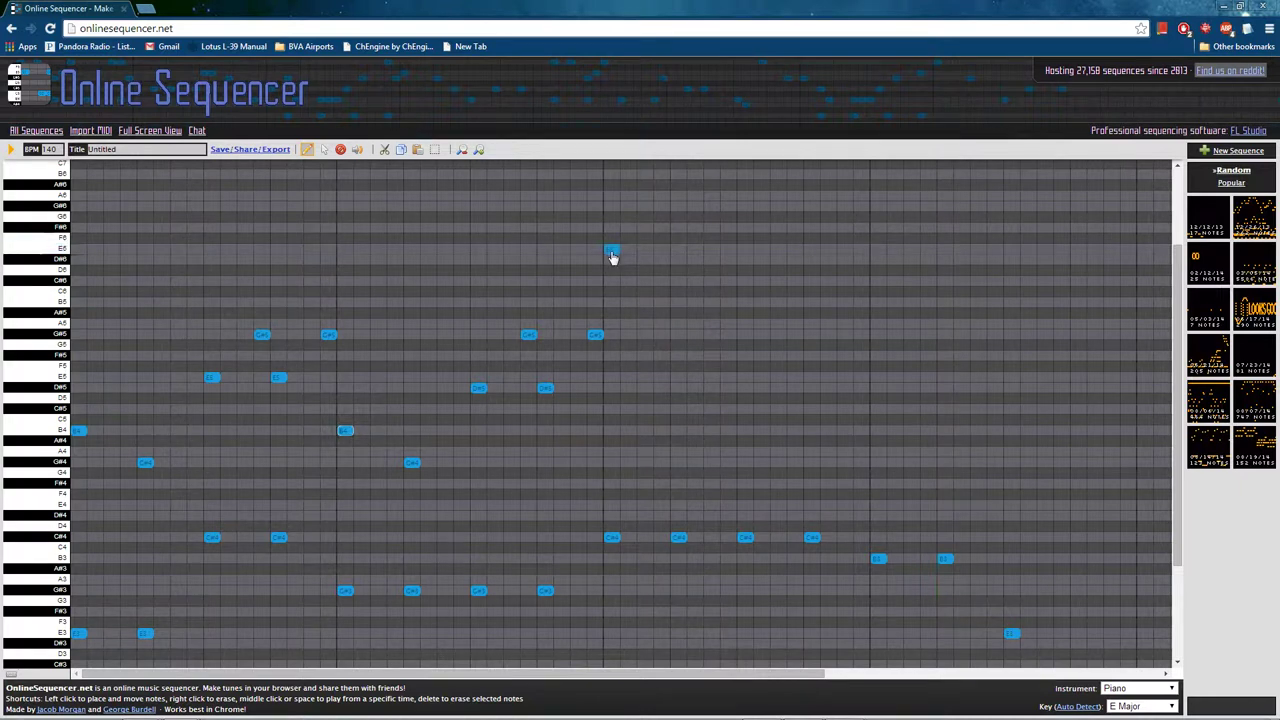
click(678, 286)
right_click(679, 285)
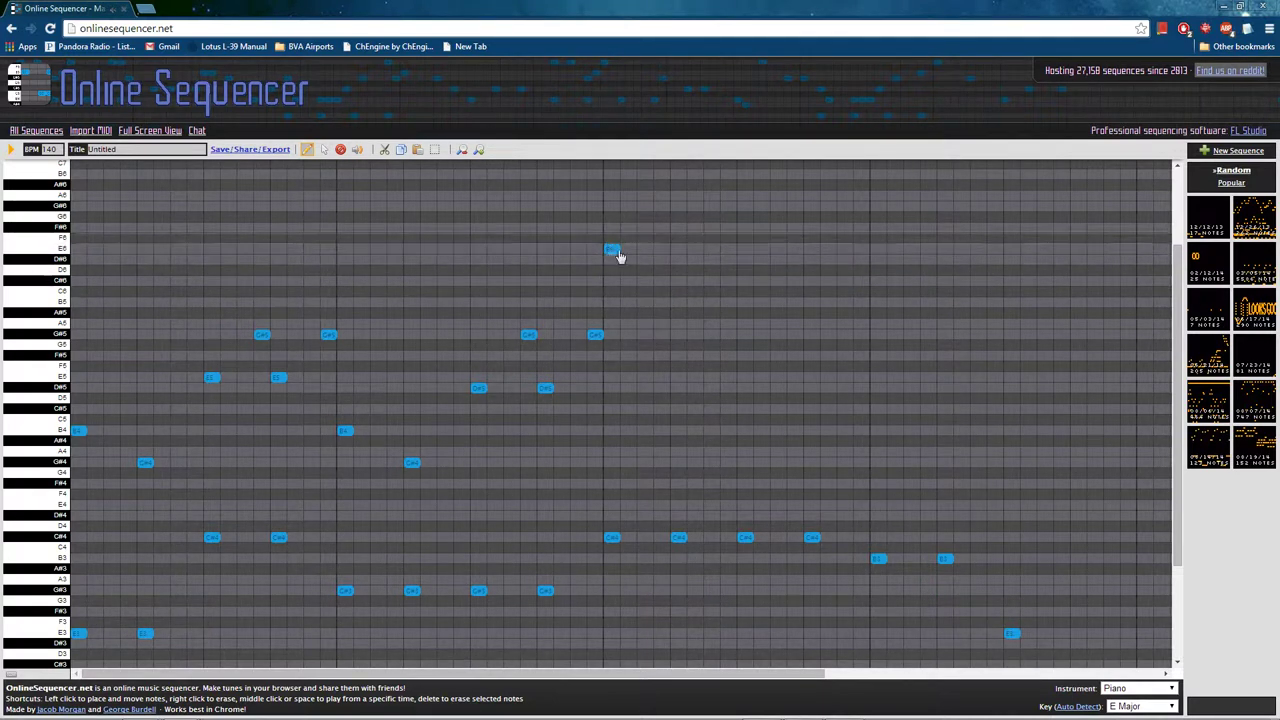
click(678, 282)
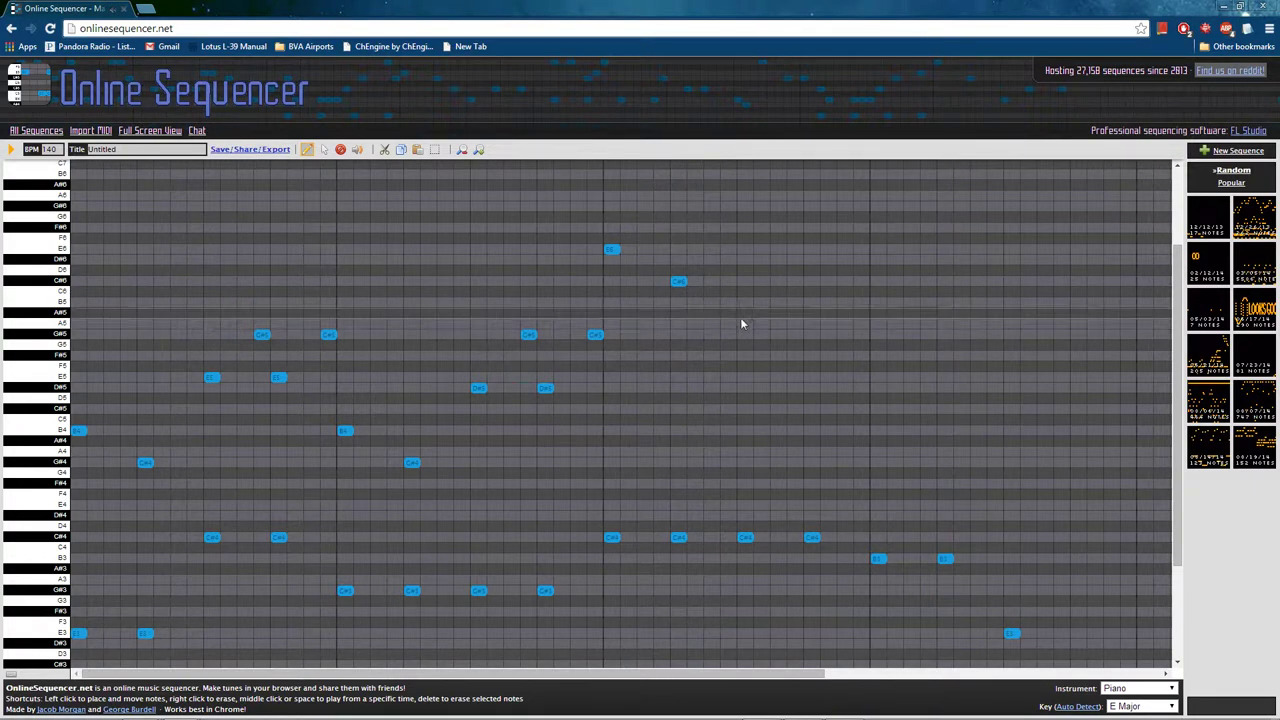
Add E6 and C#6 in bar four, lower its two B3 notes to G#3, and remove bar three's C#6.
click(878, 250)
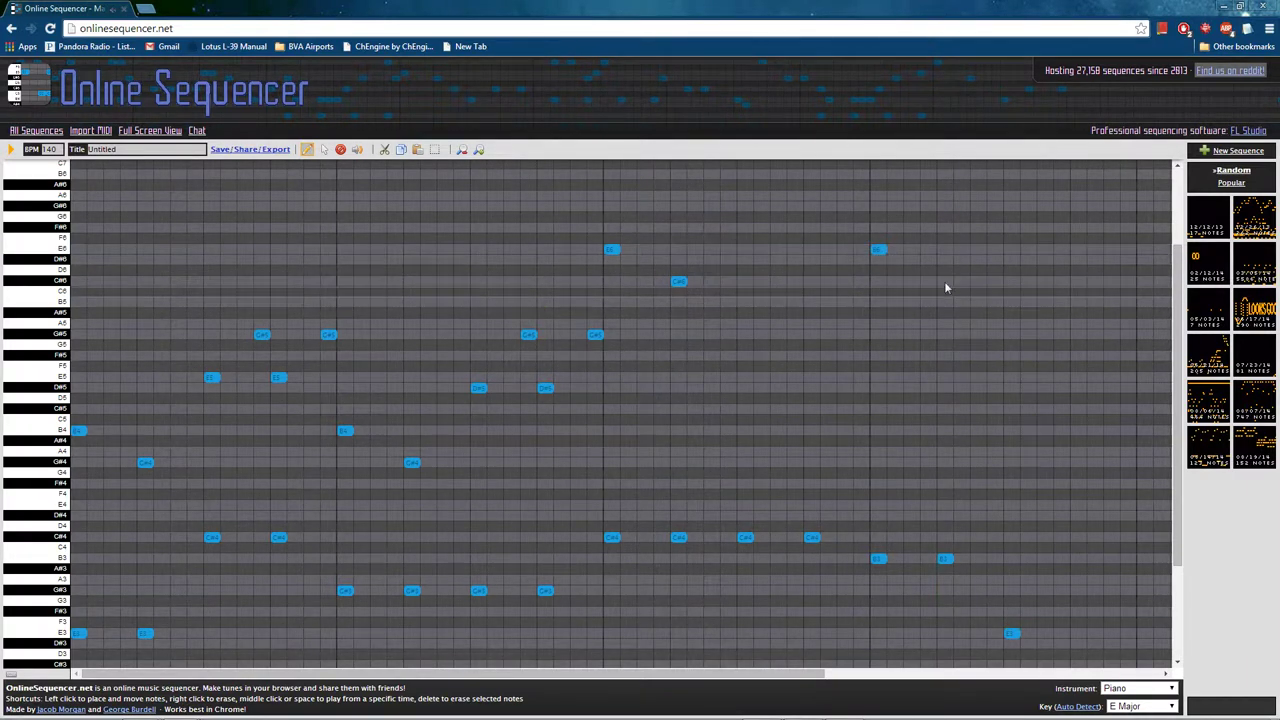
click(945, 281)
drag(878, 558, 880, 590)
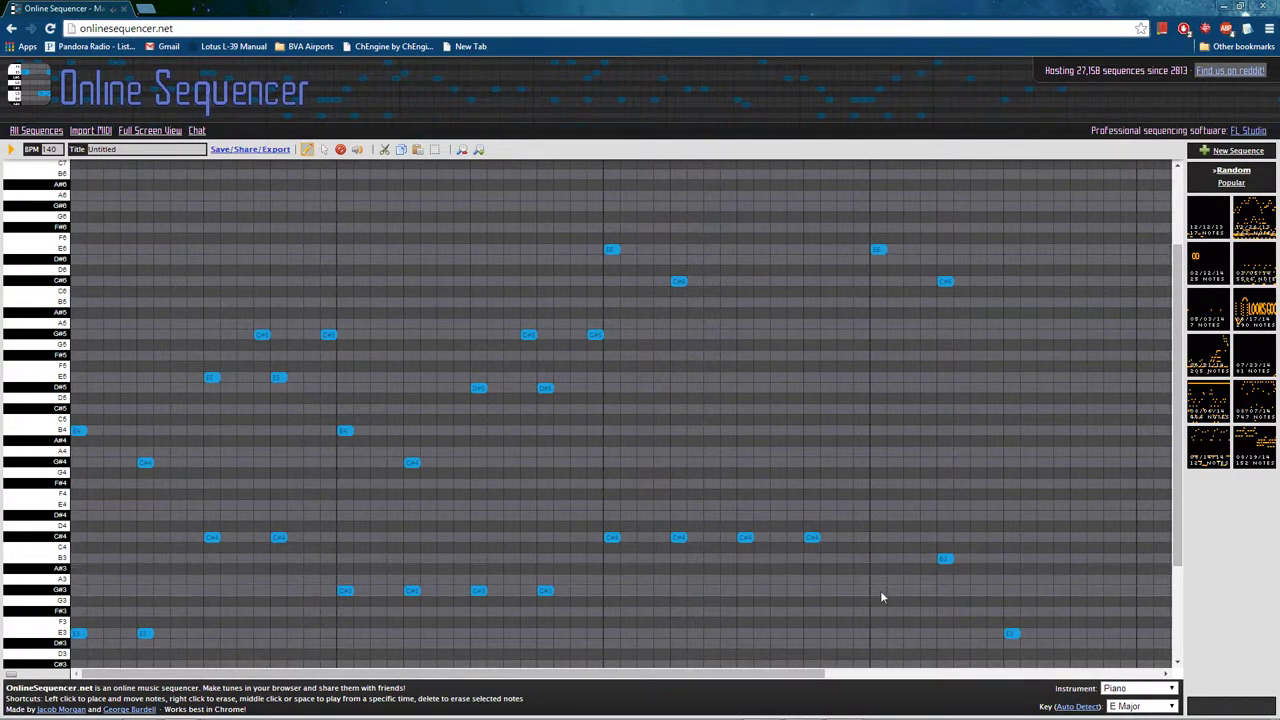
drag(945, 558, 945, 590)
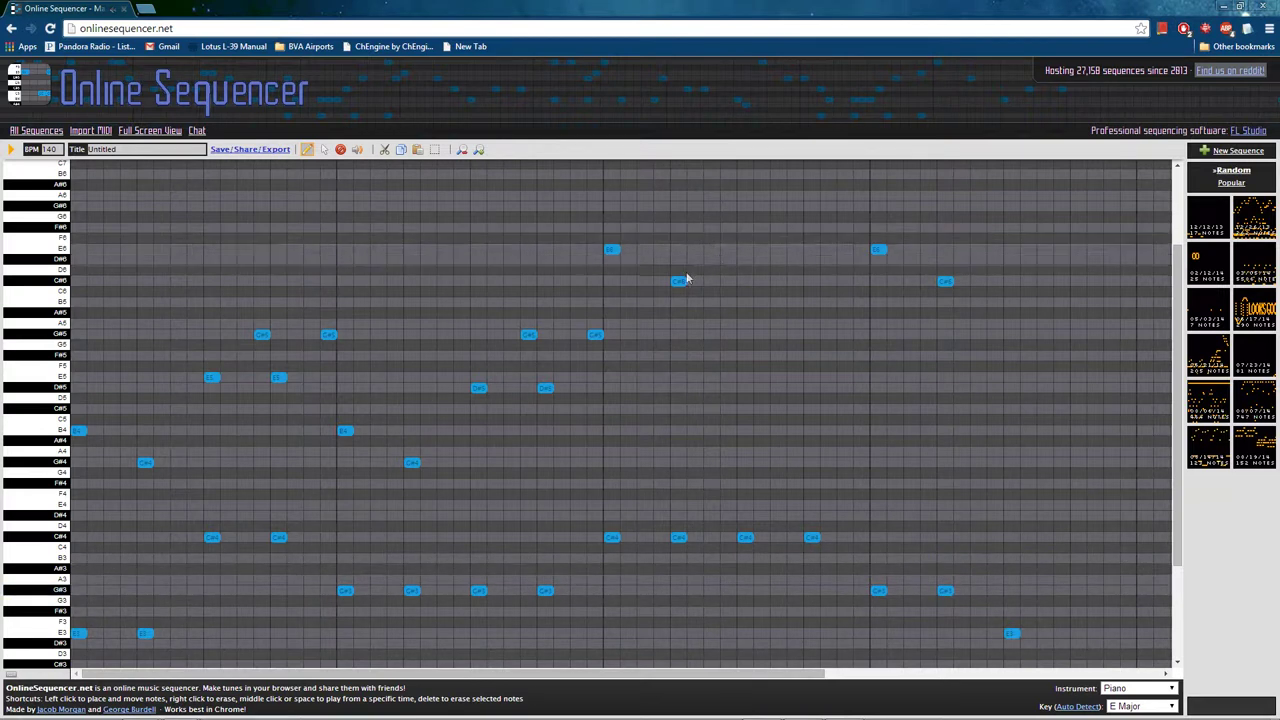
right_click(678, 281)
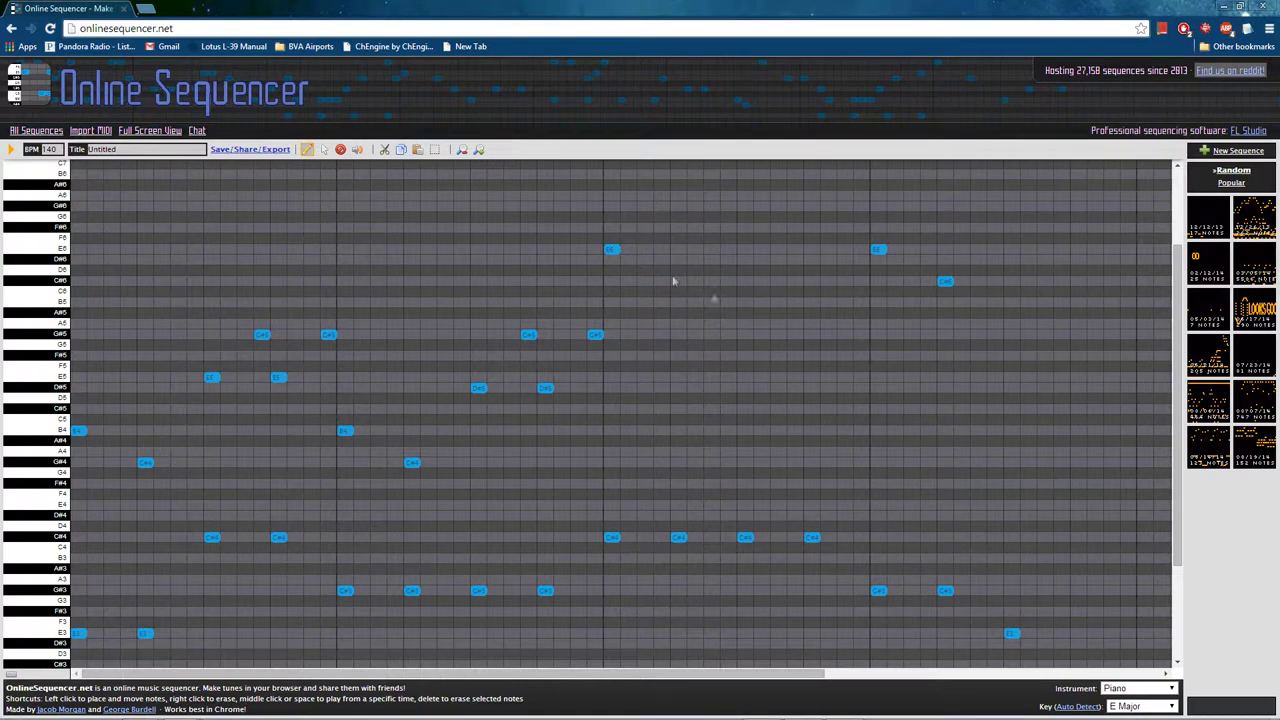
Add two alternating E5 and G#5 pairs in bar three.
click(745, 377)
click(795, 334)
click(812, 377)
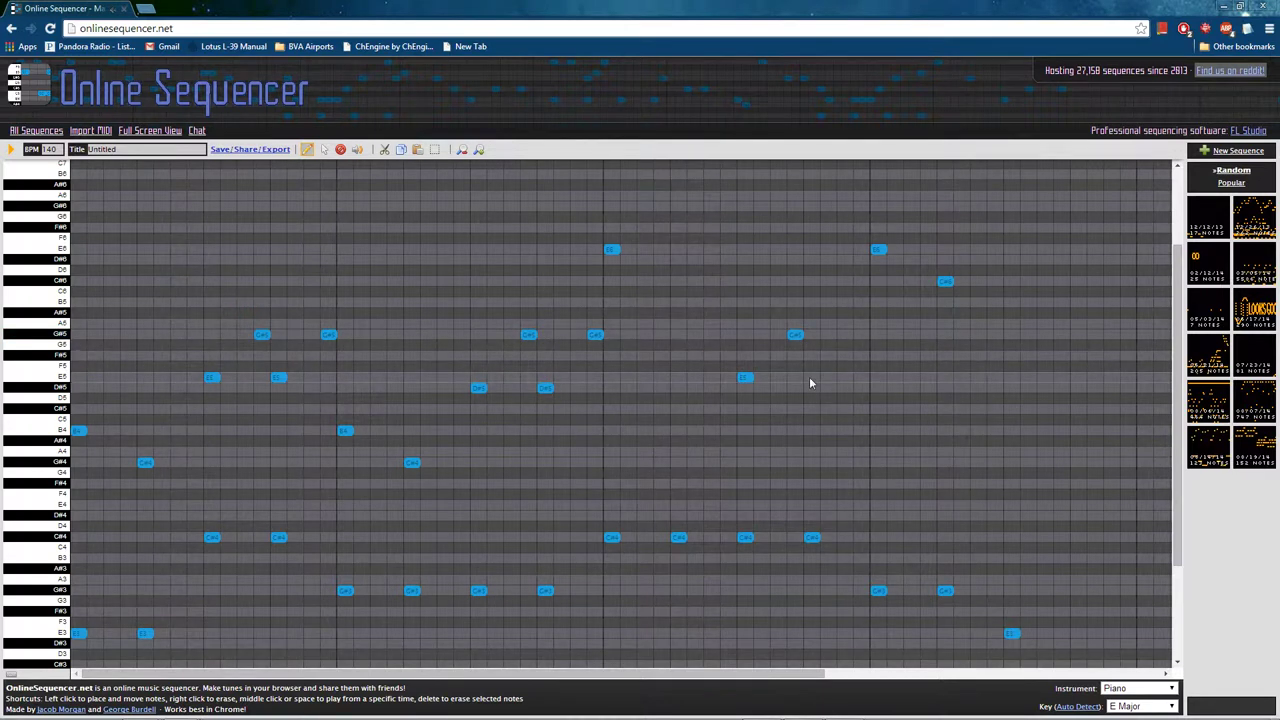
click(862, 334)
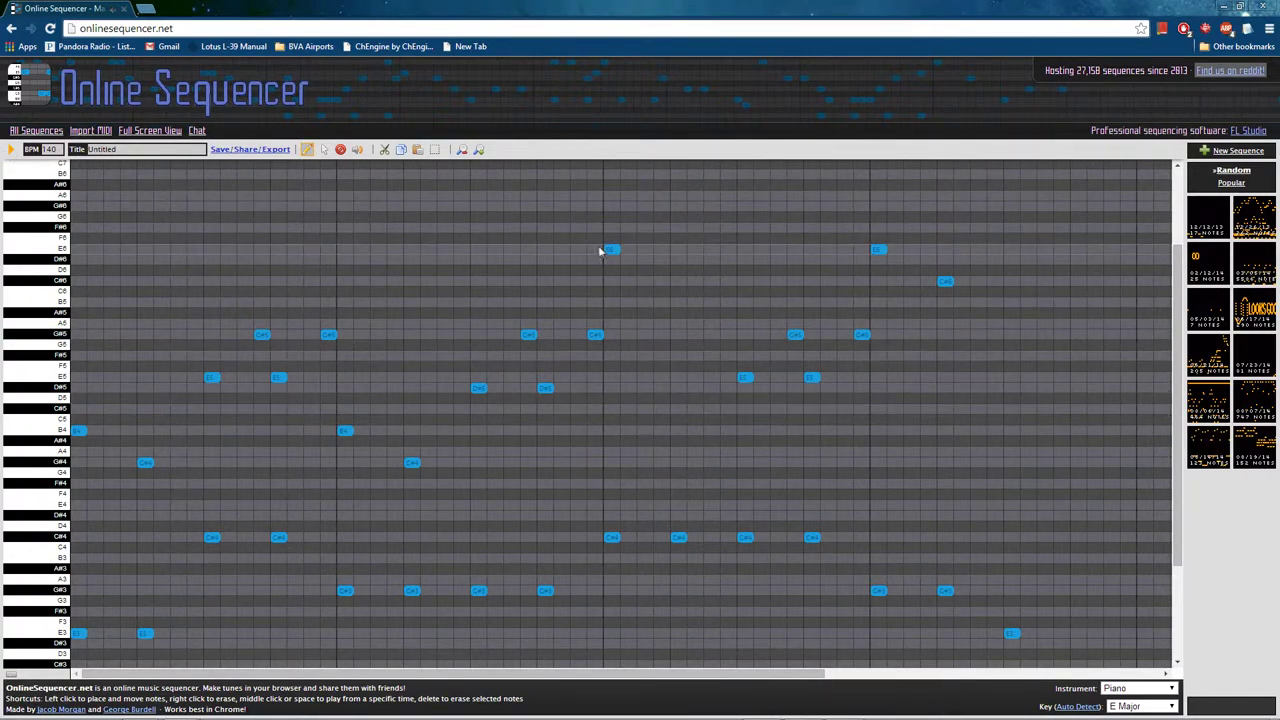
Add an E4 note among bar three's C#4 notes and play the sequence.
click(612, 250)
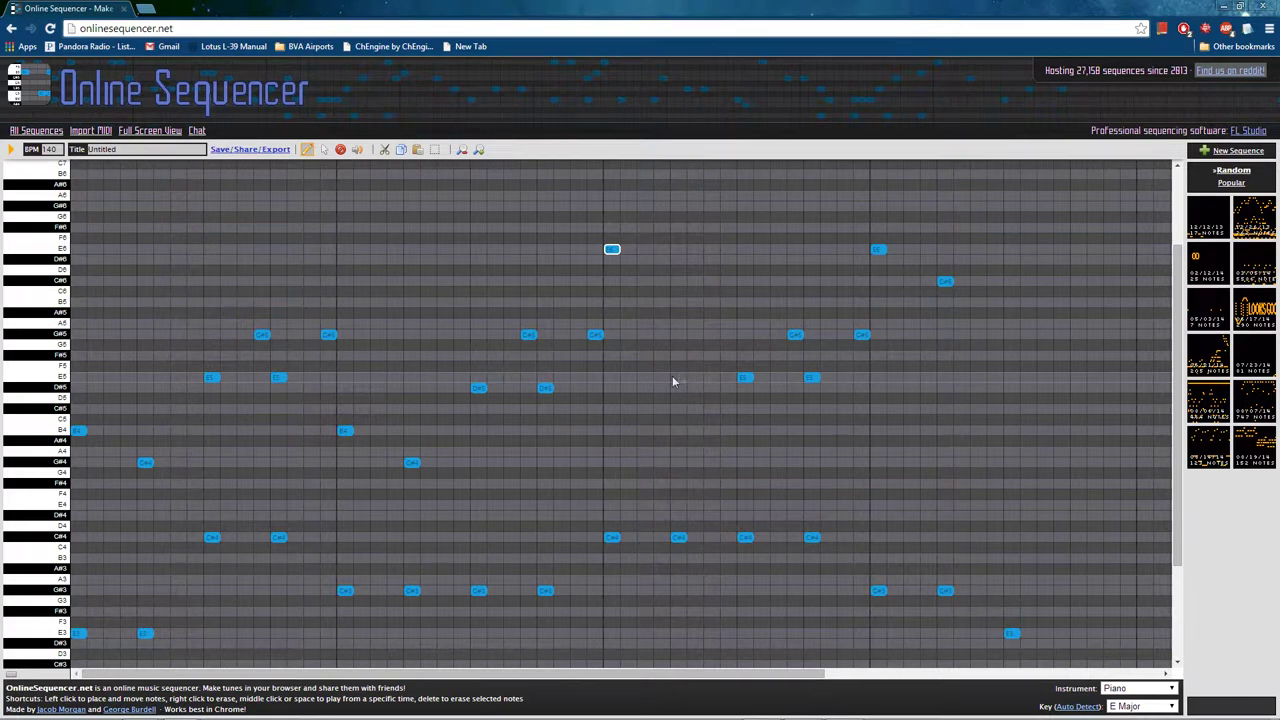
click(676, 506)
click(12, 150)
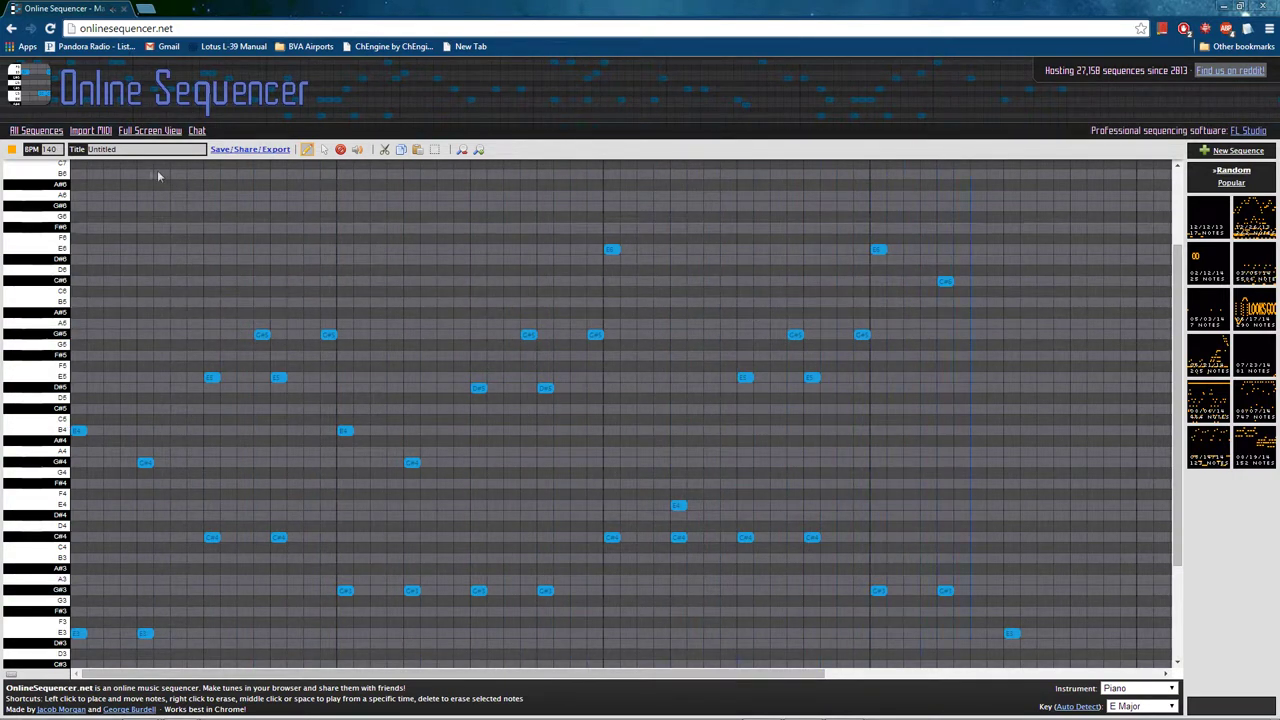
Stop playback, raise the G#3 note to A3, and add a closing E3 at the end.
click(12, 150)
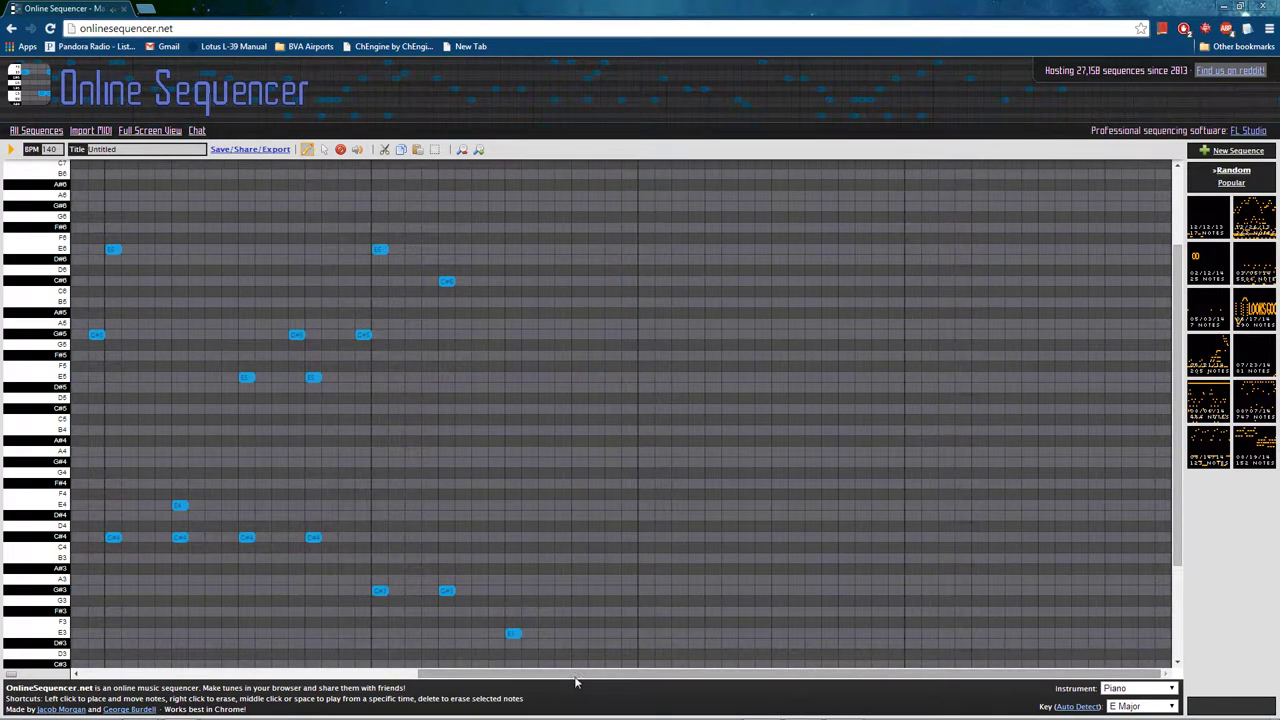
drag(580, 678, 502, 678)
drag(489, 592, 557, 583)
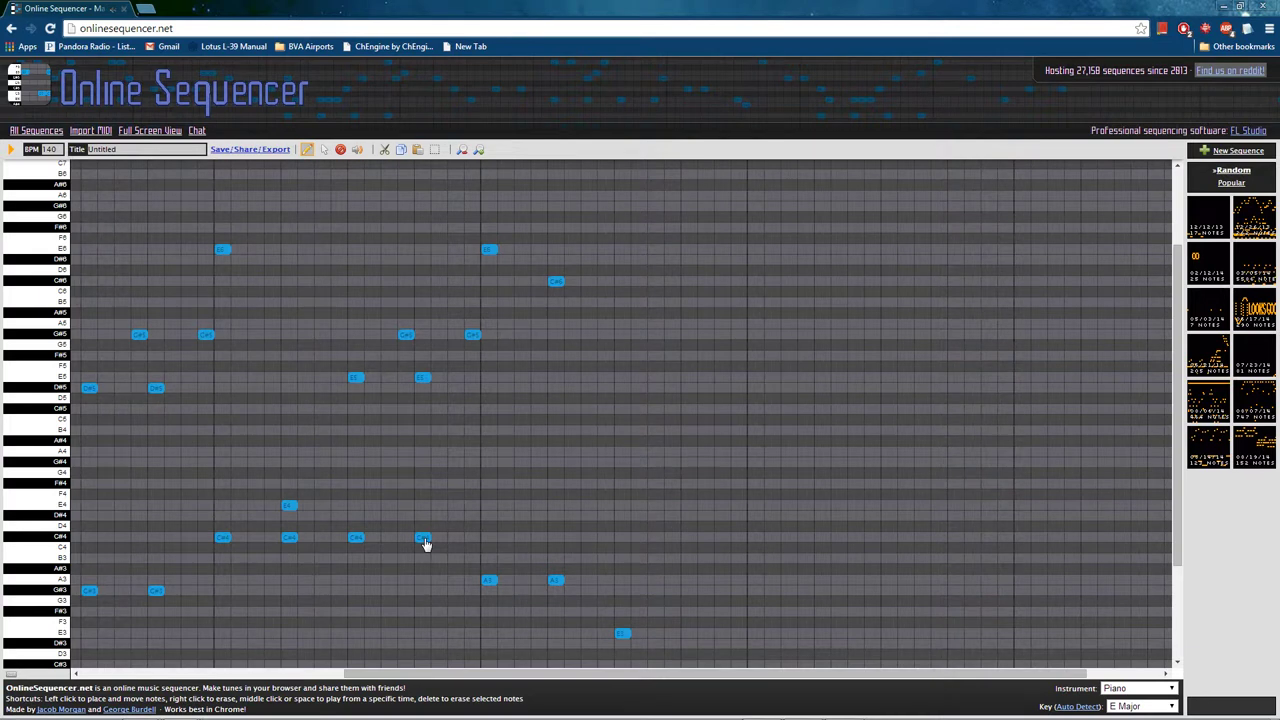
click(423, 537)
click(489, 580)
click(622, 633)
Add a closing E5 note at the end, then play the sequence and stop it.
click(472, 336)
click(489, 251)
click(556, 283)
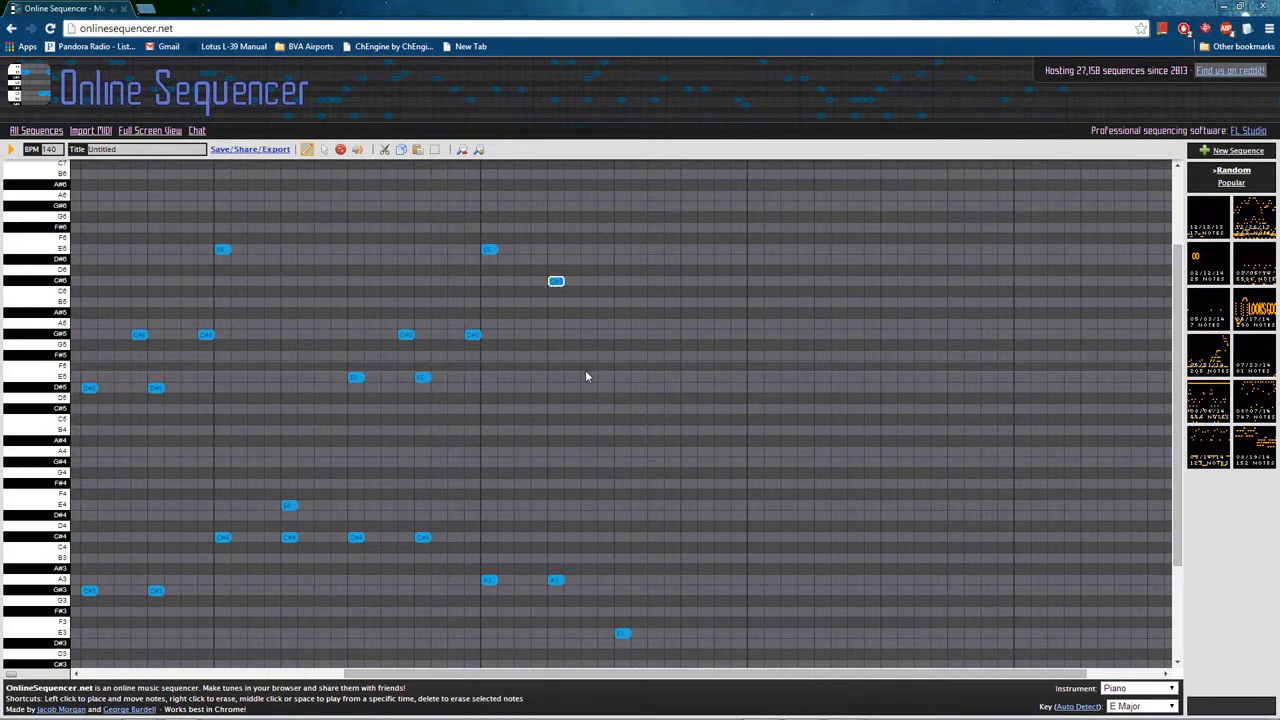
click(622, 378)
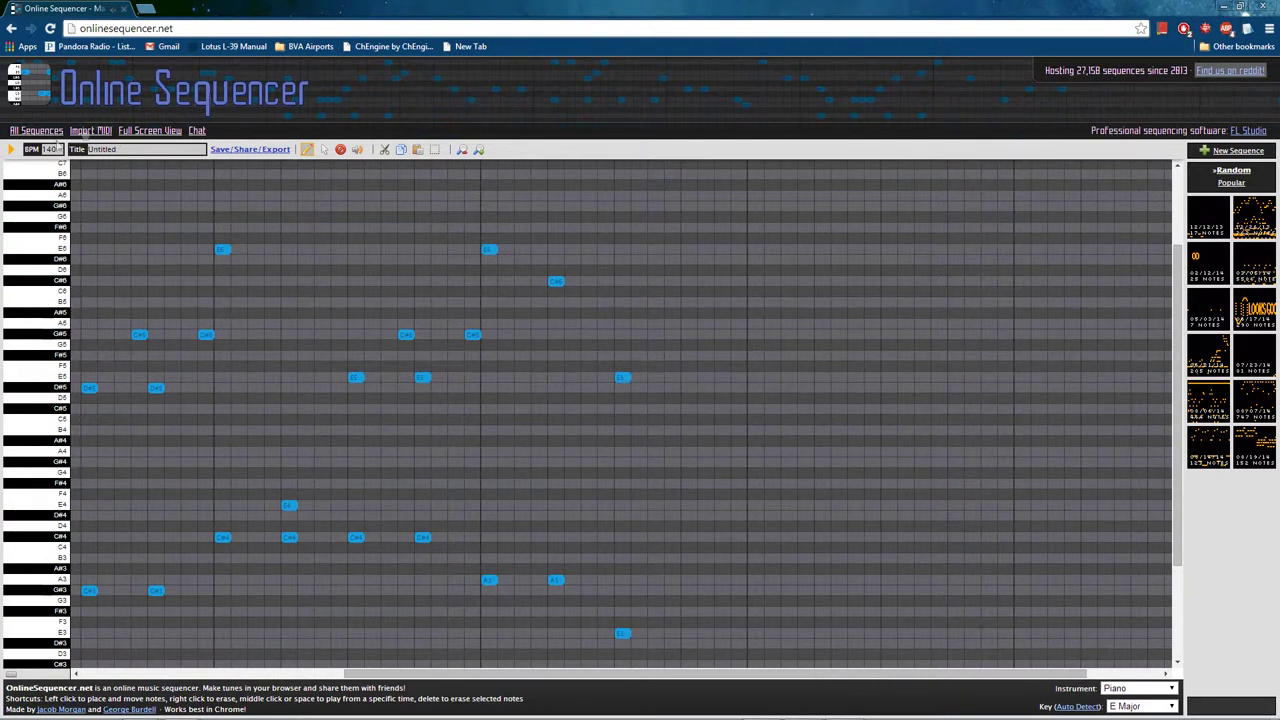
click(10, 150)
click(10, 152)
drag(410, 672, 150, 665)
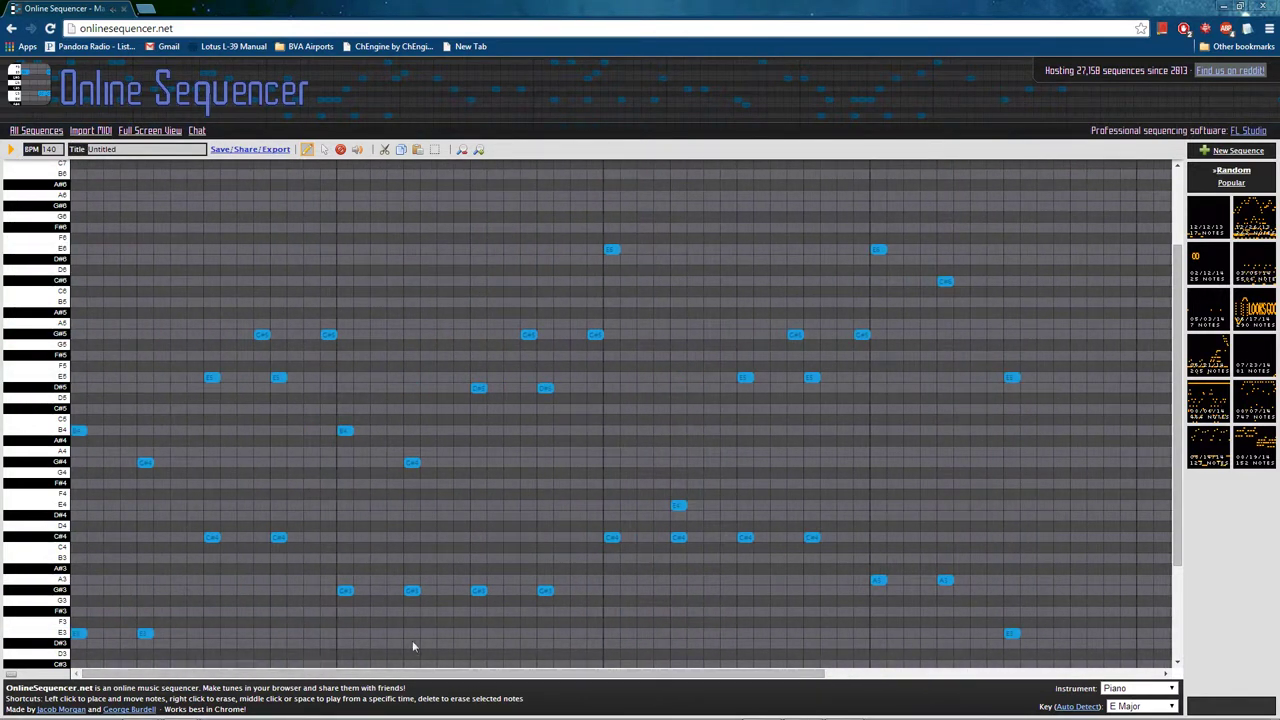
Switch the instrument to Bass and re-place the two E3 notes and first C#4 as bass.
click(1140, 688)
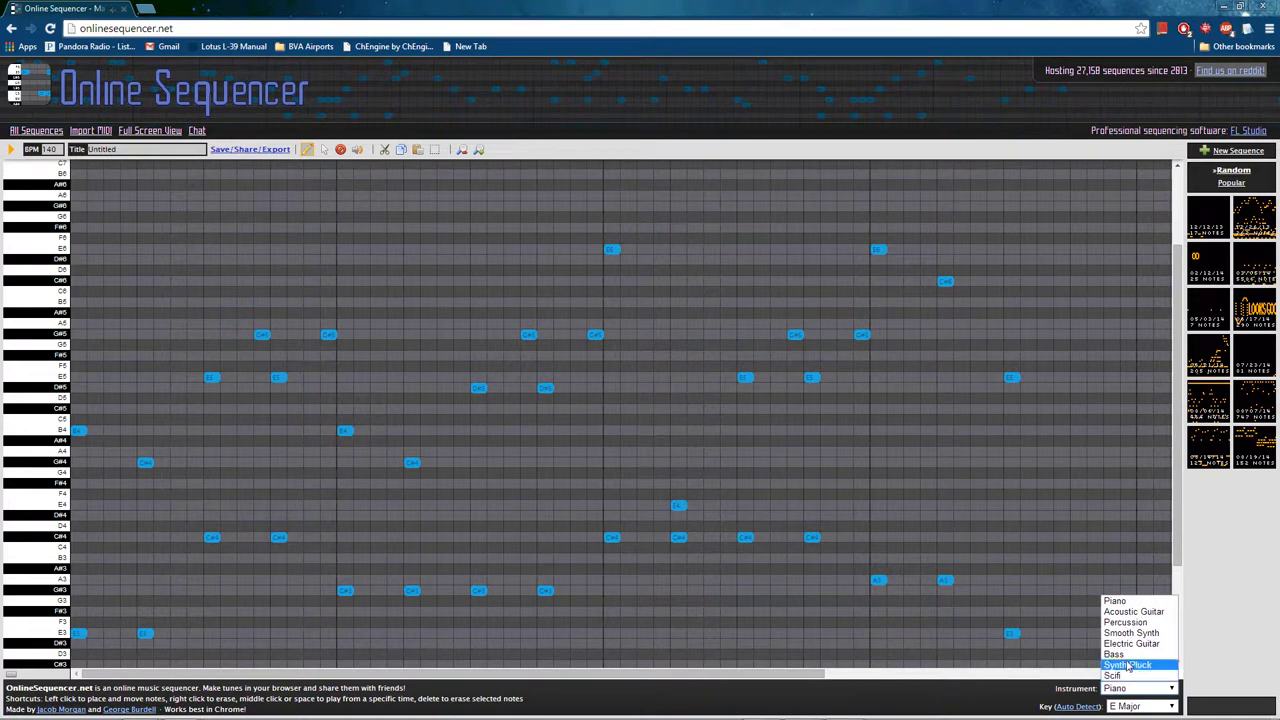
click(1115, 654)
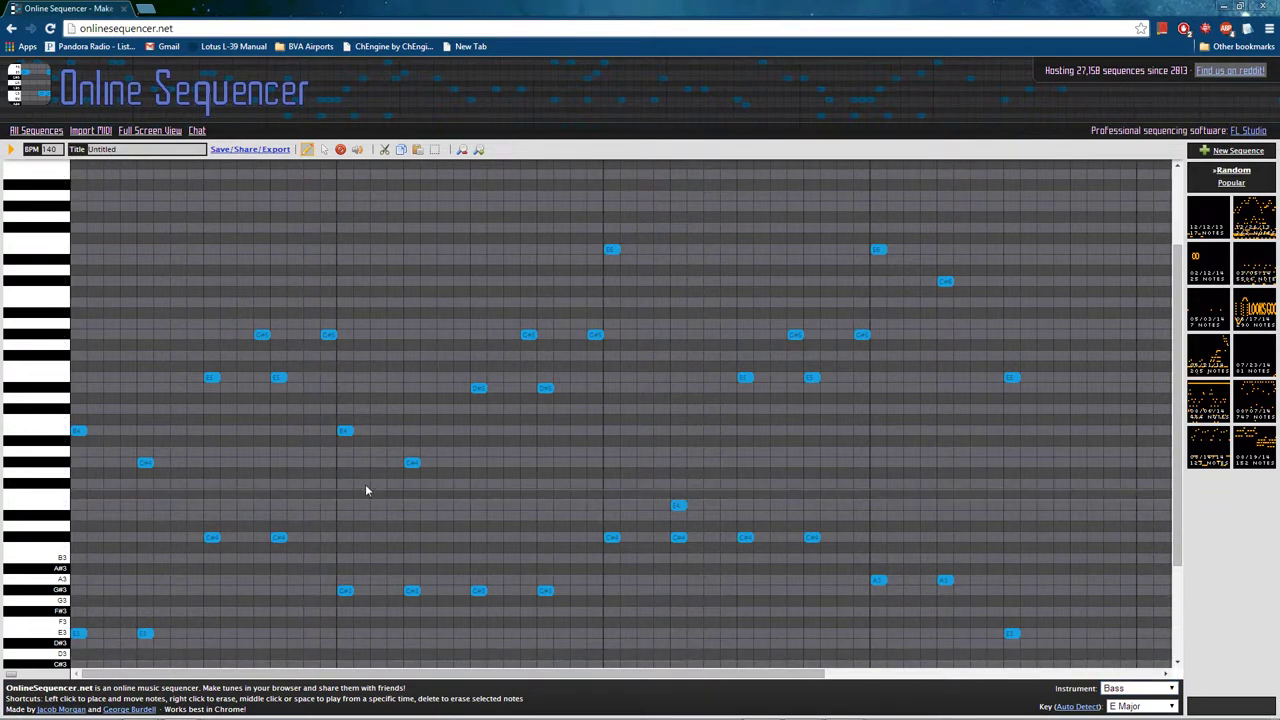
scroll(280, 491, down, 4)
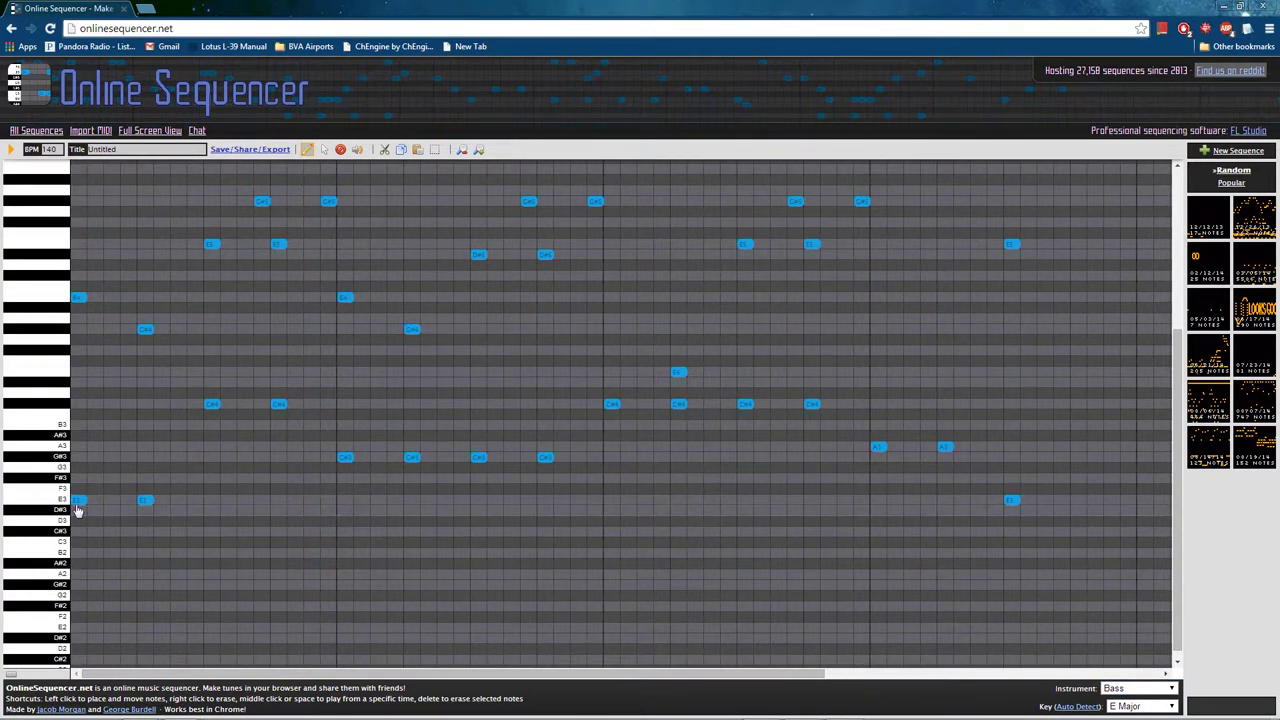
click(78, 499)
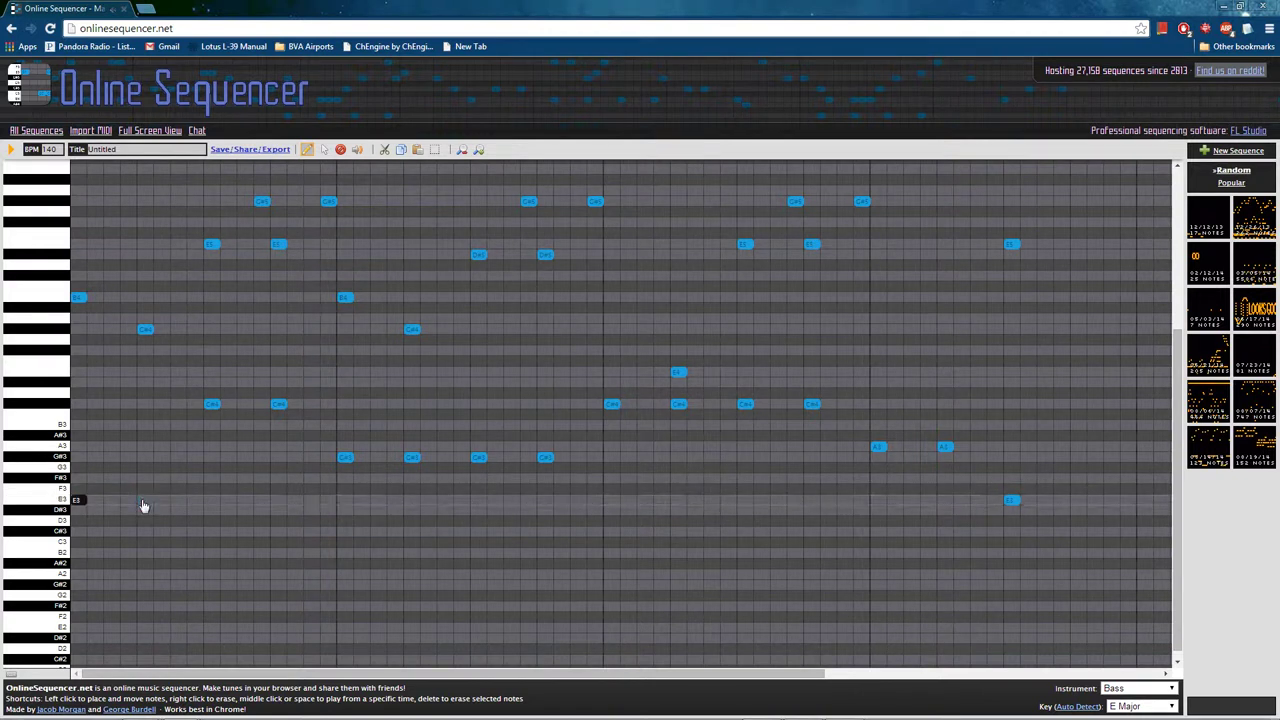
ctrl+click(143, 500)
right_click(212, 404)
click(212, 405)
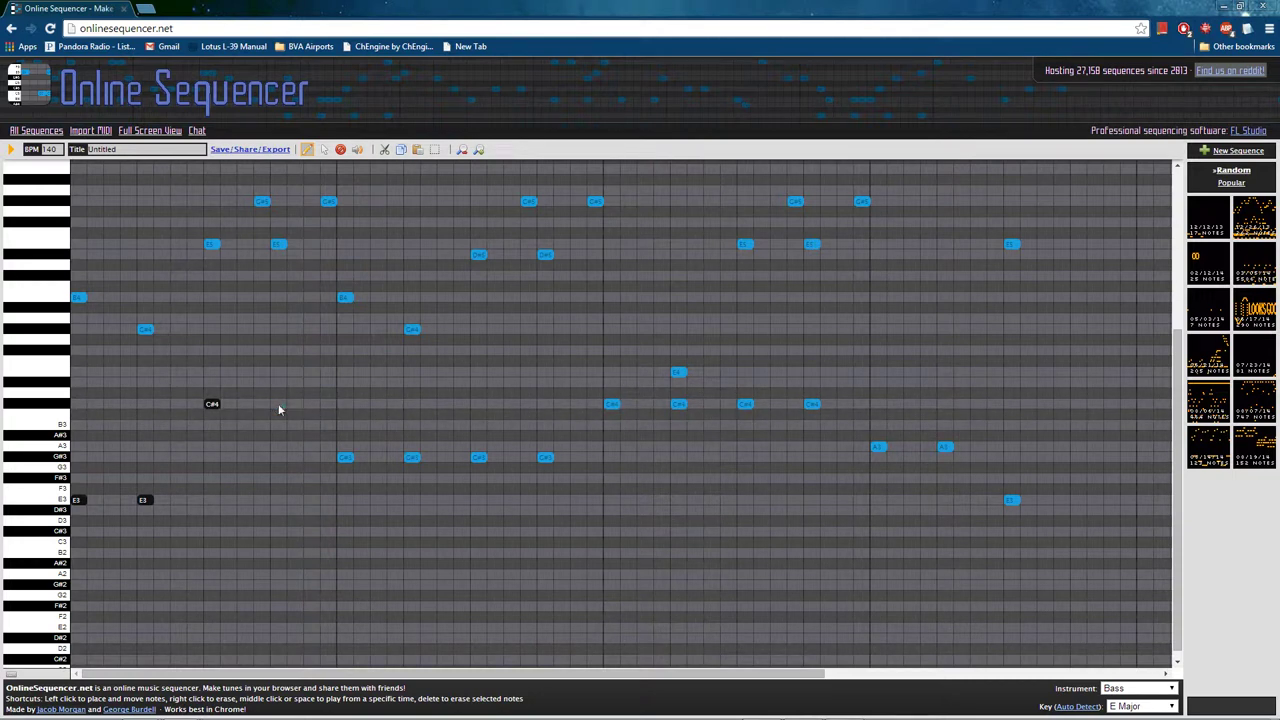
Turn the G#3 notes into Bass notes.
click(344, 457)
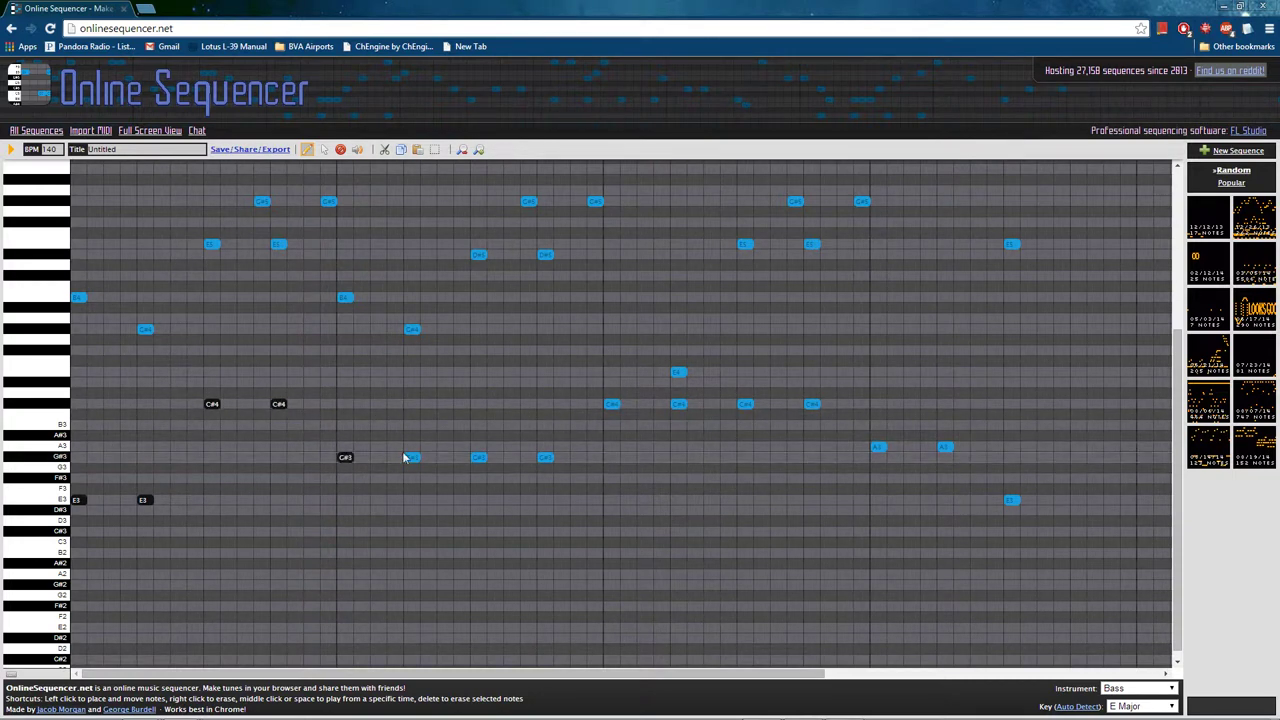
right_click(412, 457)
click(412, 457)
right_click(477, 458)
click(478, 458)
click(479, 458)
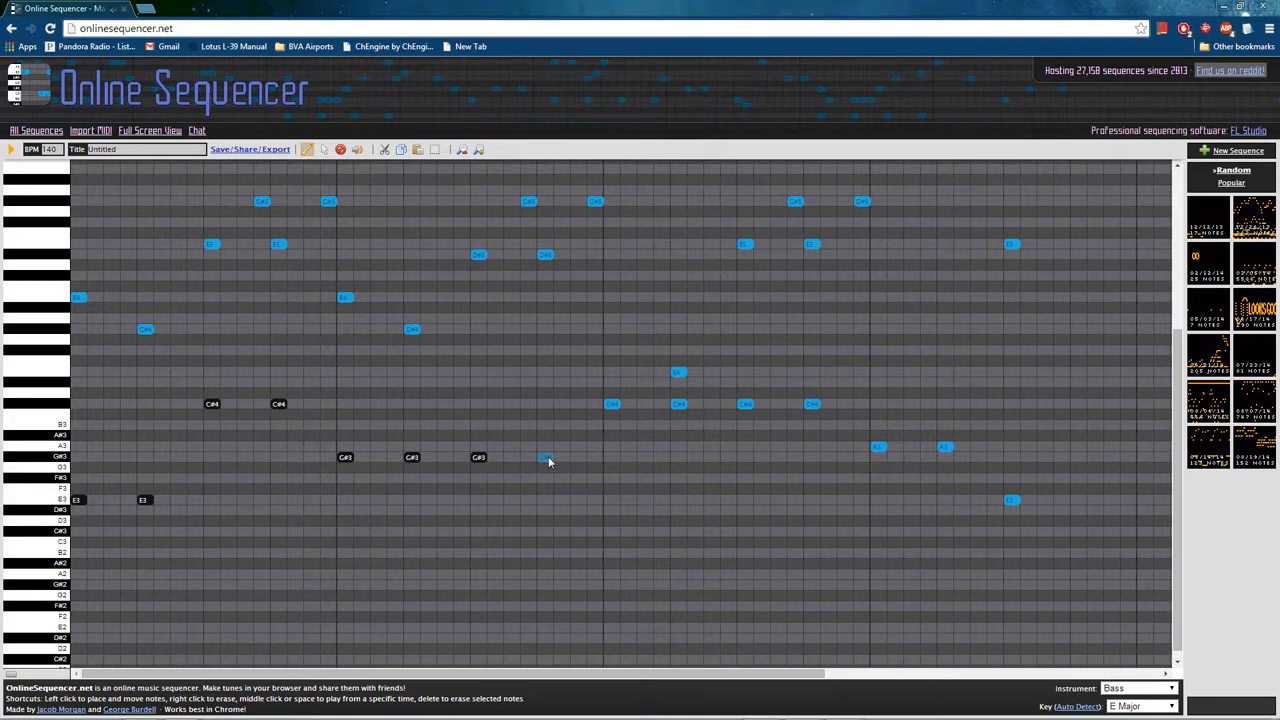
click(545, 457)
Convert the remaining C#4 notes, both A3 notes, and the final E3 to Bass.
right_click(612, 404)
click(612, 405)
click(747, 405)
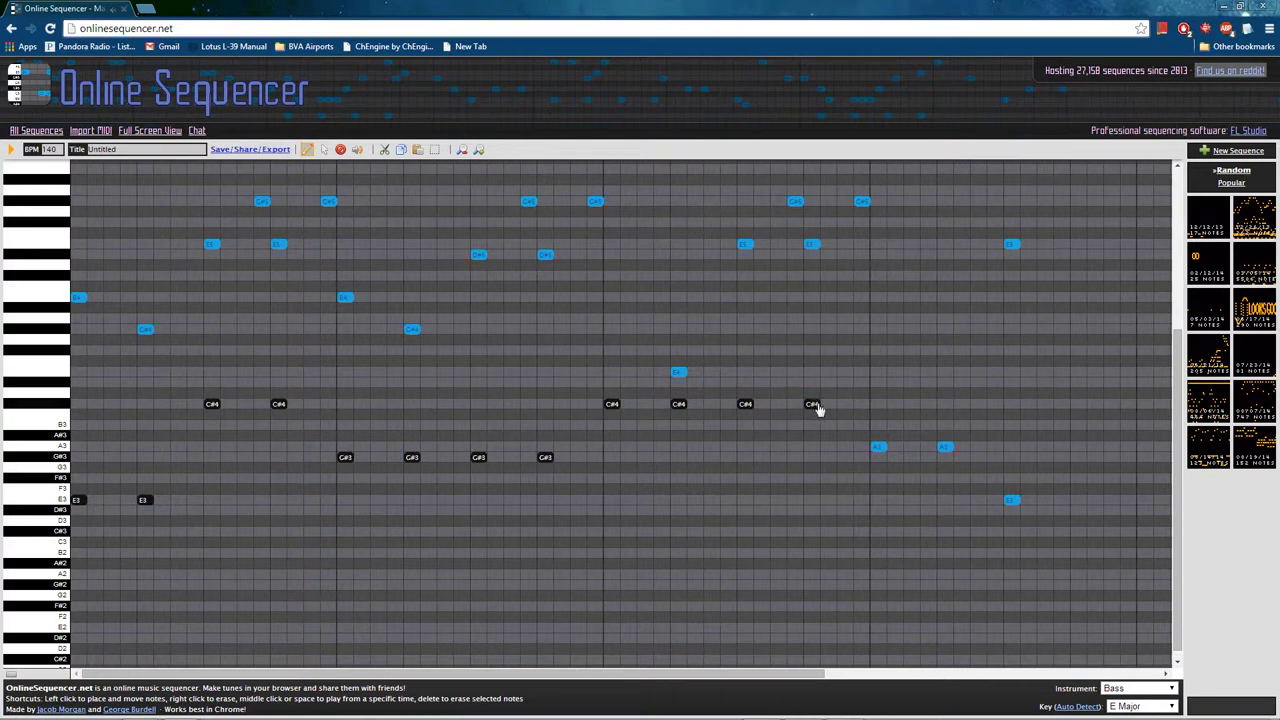
right_click(880, 448)
click(878, 448)
click(945, 448)
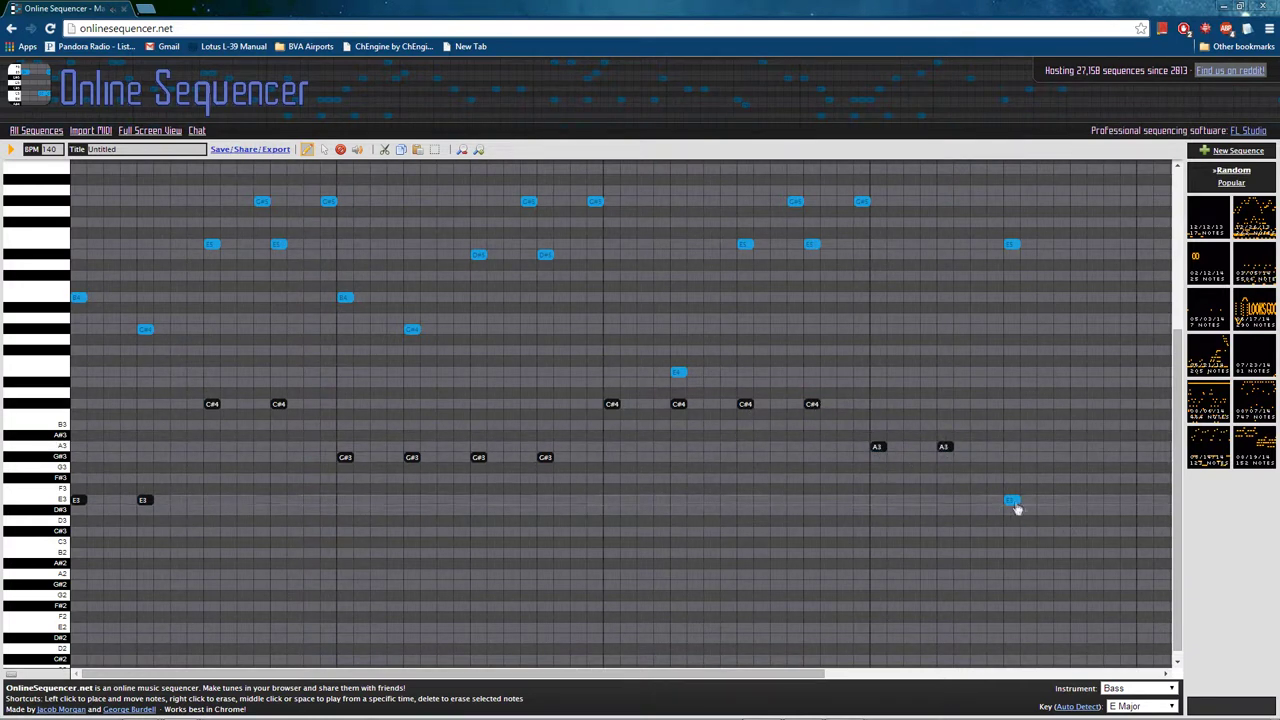
right_click(1012, 500)
click(1010, 500)
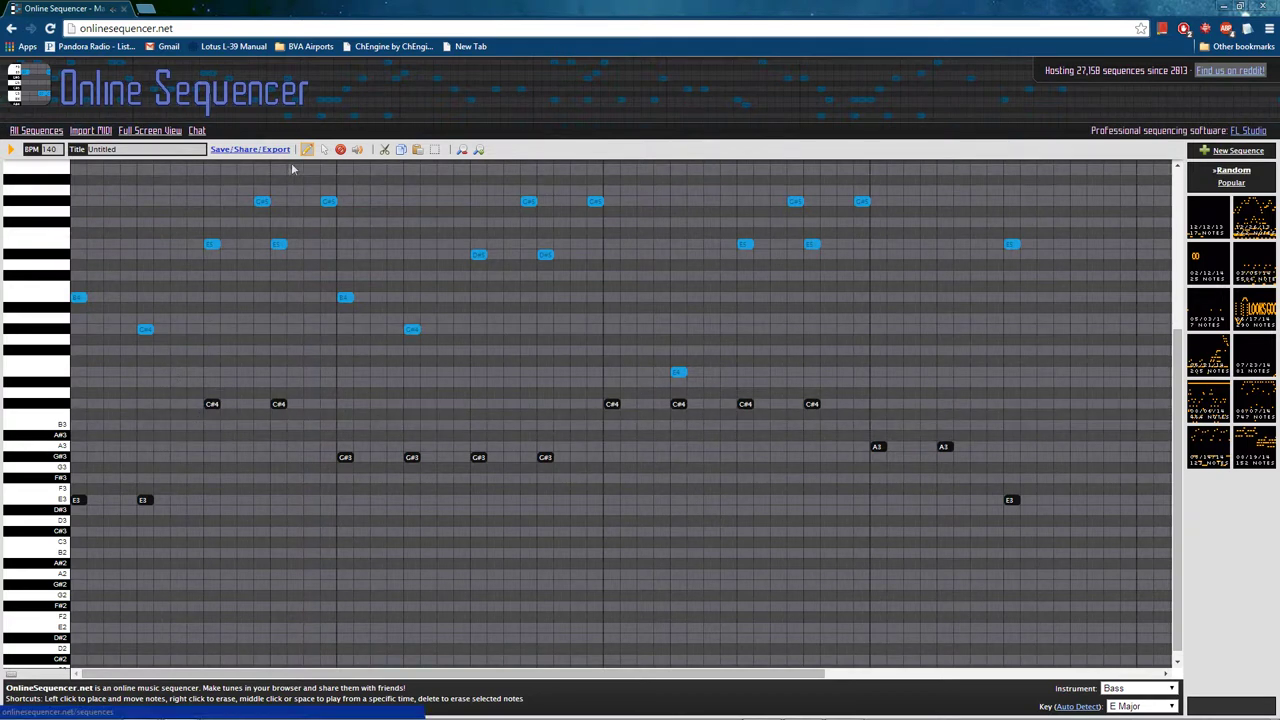
click(322, 150)
Move the six selected C#4 bass notes down to C#3, then play the sequence back.
drag(193, 397, 890, 430)
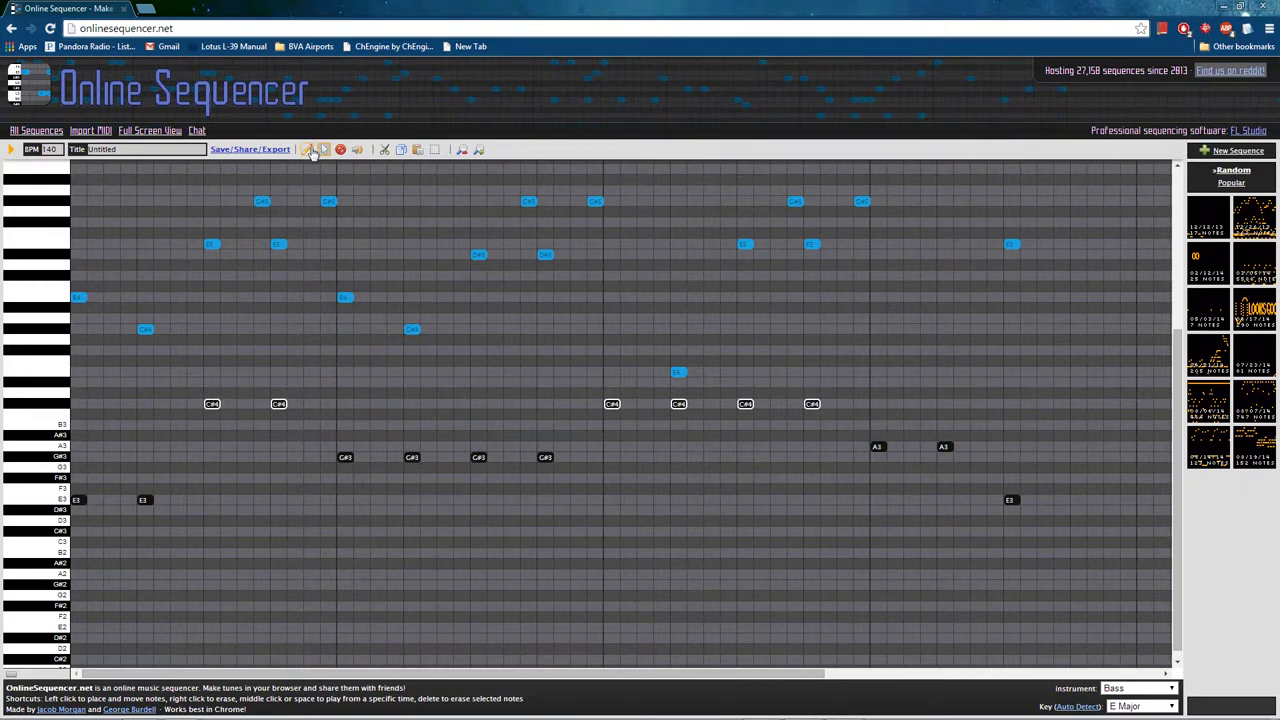
drag(210, 405, 211, 533)
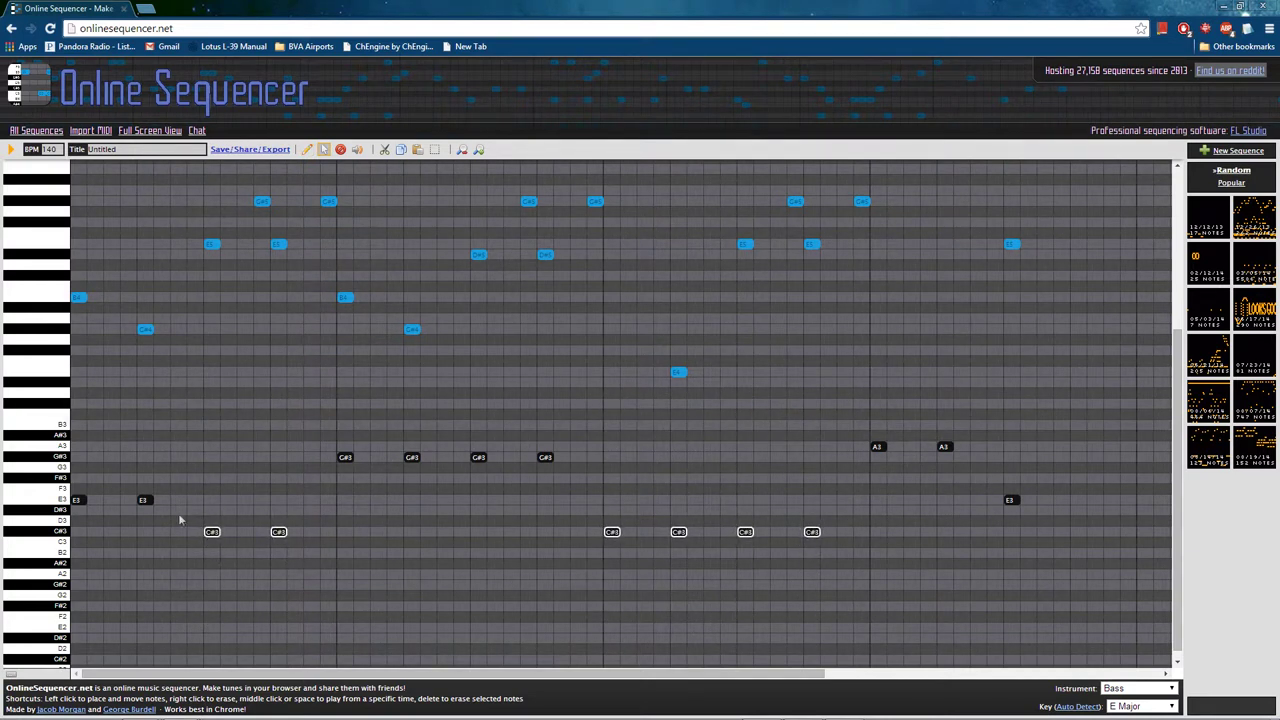
click(11, 150)
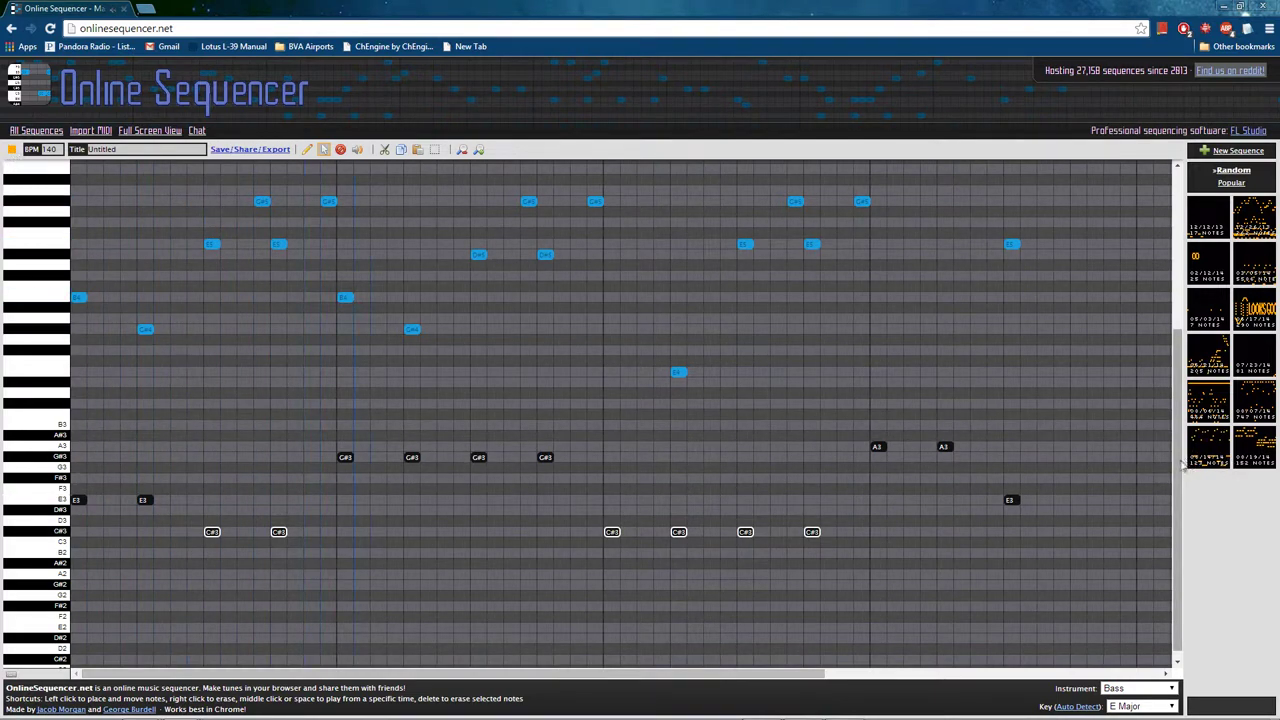
drag(1183, 462, 1183, 408)
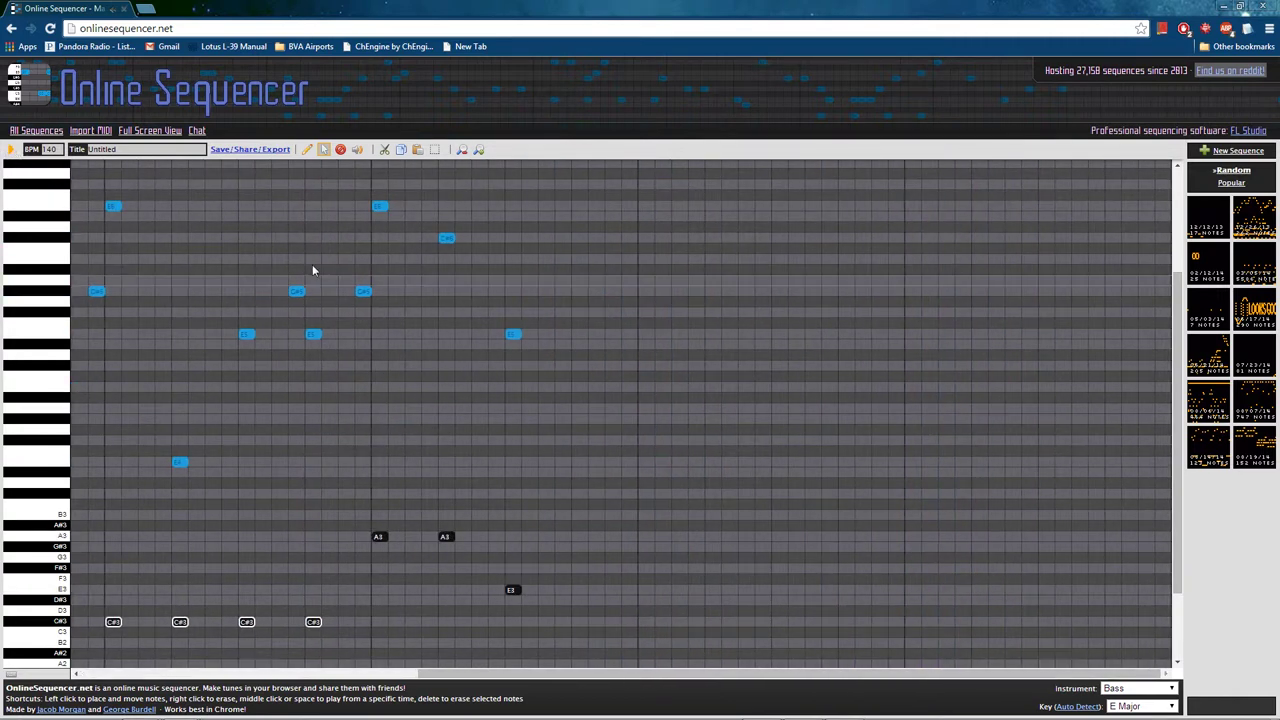
drag(493, 681, 153, 681)
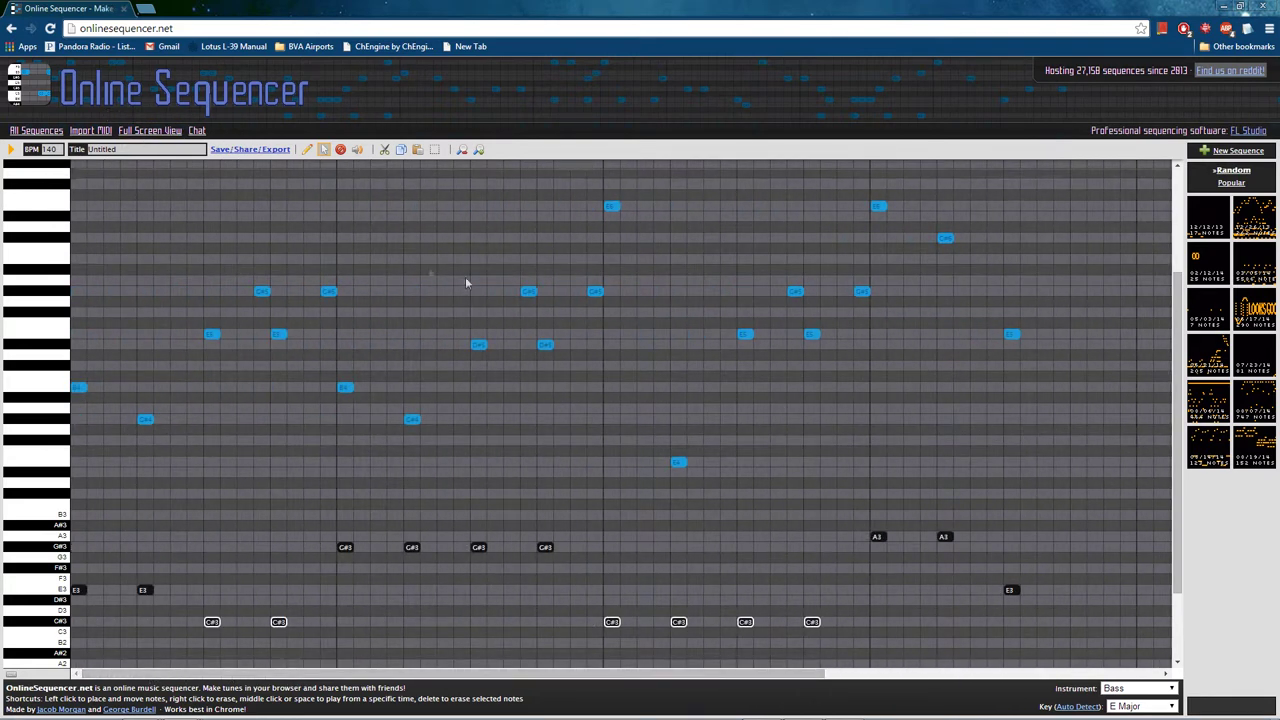